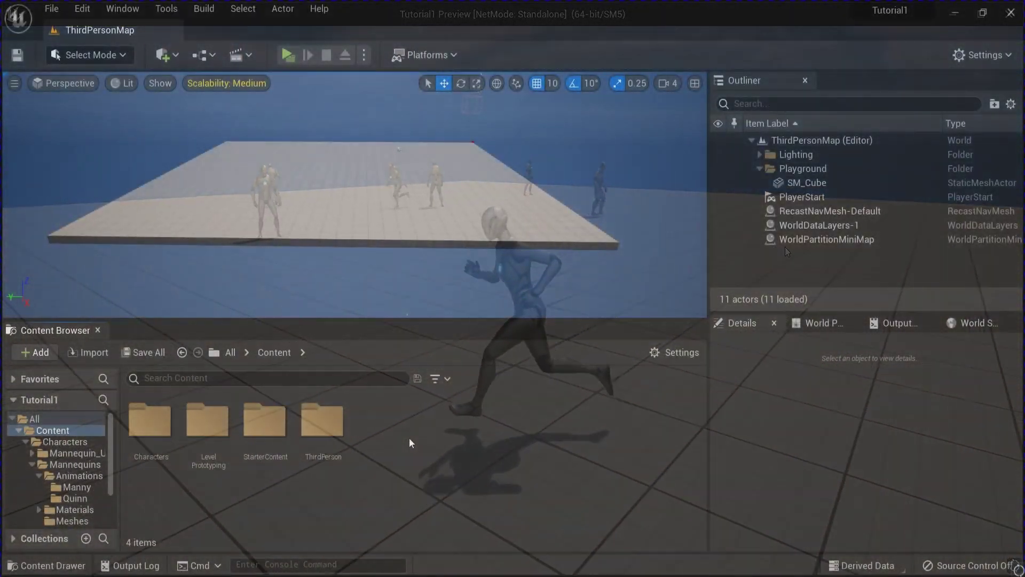
Create a new folder named AI in the Content folder and open it
right_click(409, 437)
left_click(479, 213)
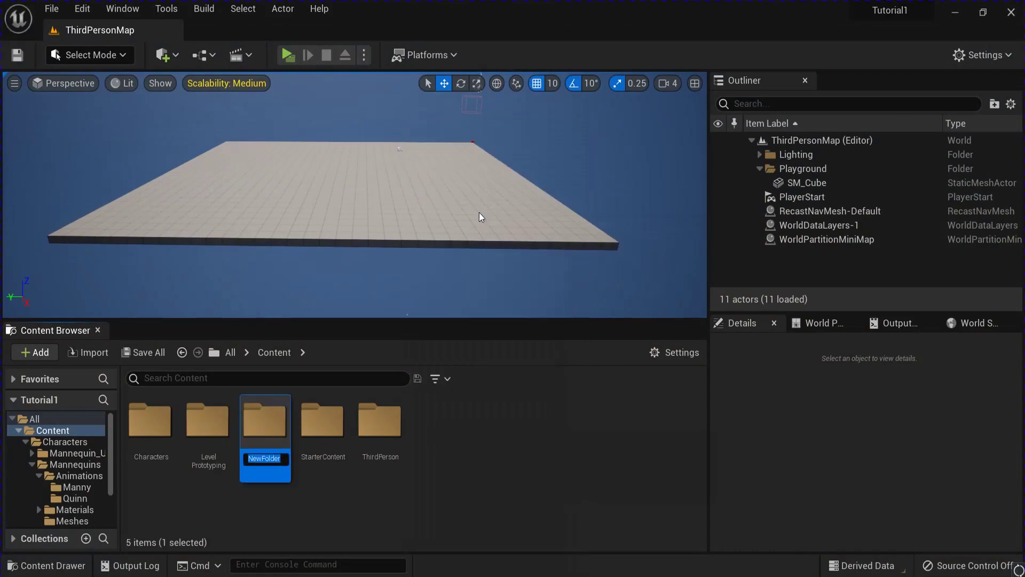
type("AI")
key("Return")
key("Return")
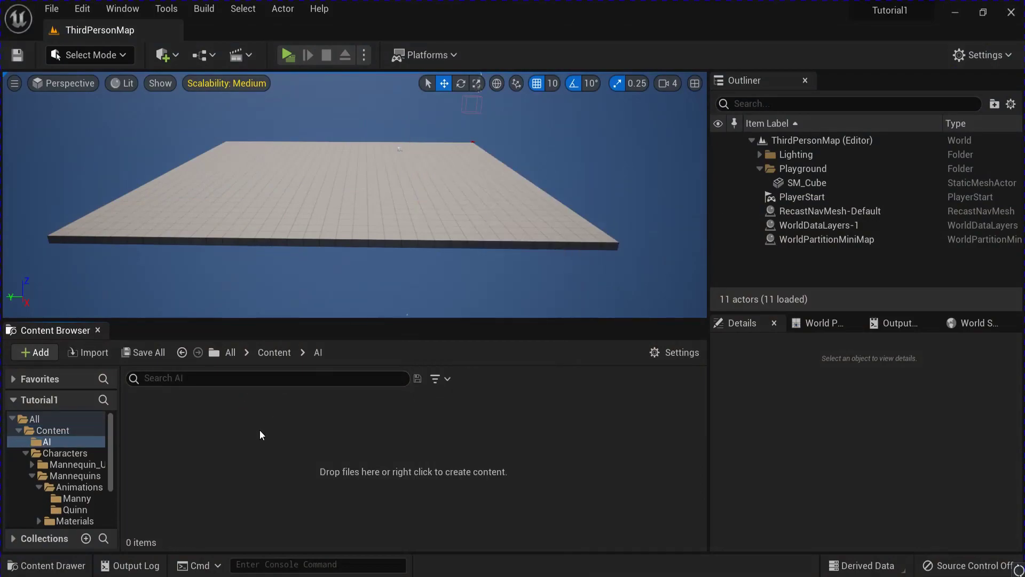
Create a Character blueprint class named AI_01 in the AI folder
right_click(259, 430)
left_click(305, 245)
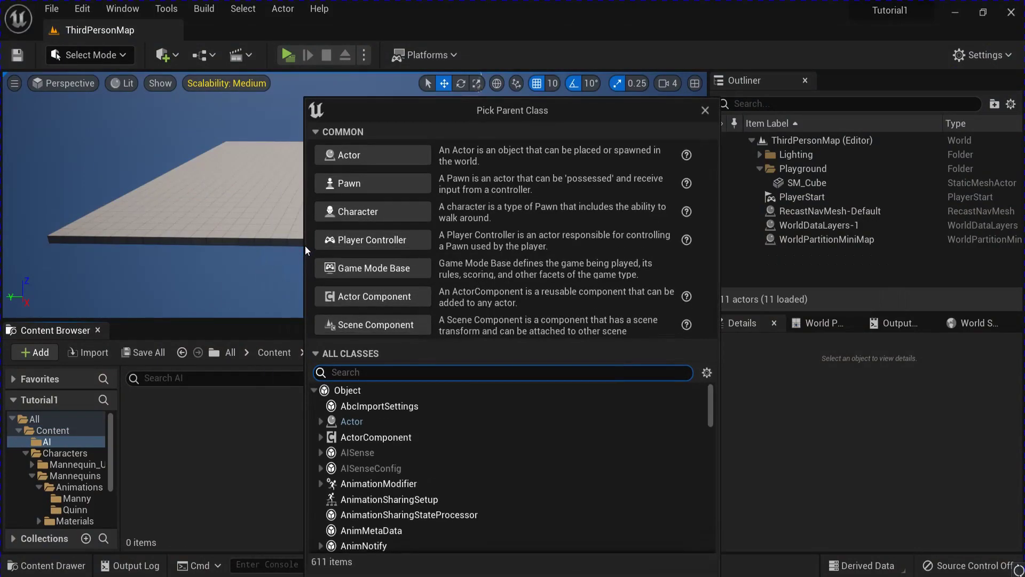
left_click(355, 217)
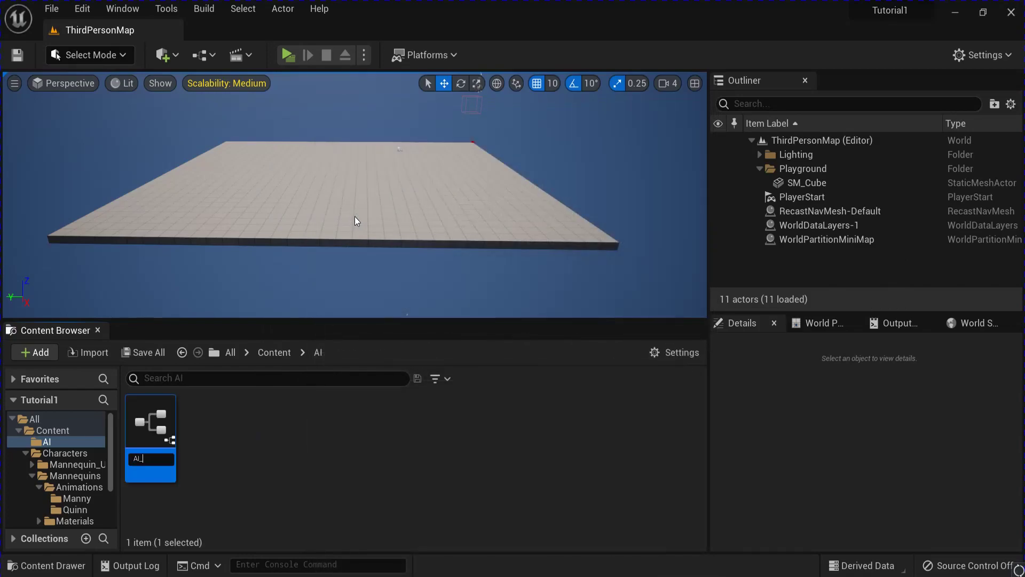
Create a blueprint class based on AIController in the AI folder and name it AIController_01
right_click(259, 421)
left_click(313, 251)
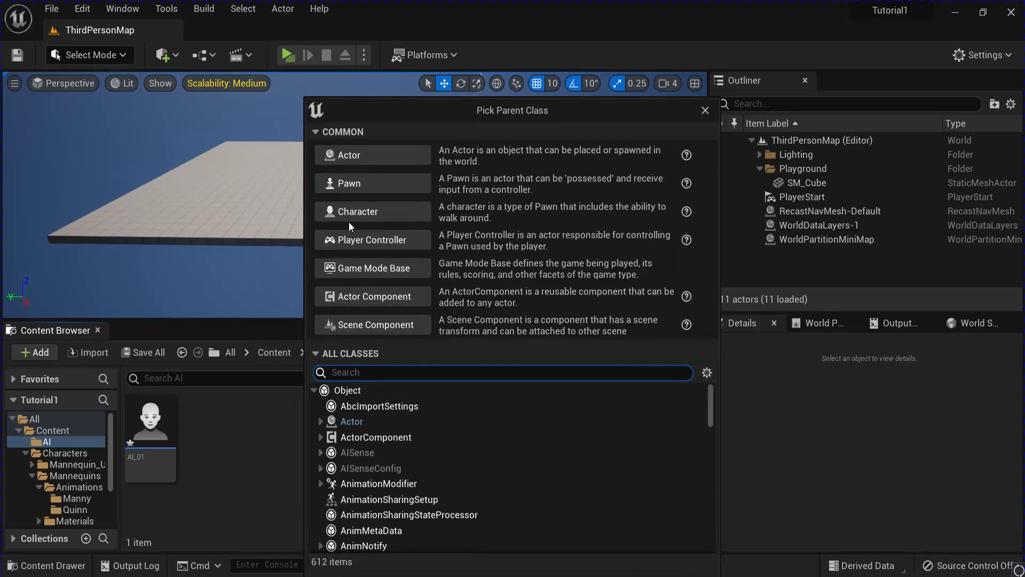
type("ai")
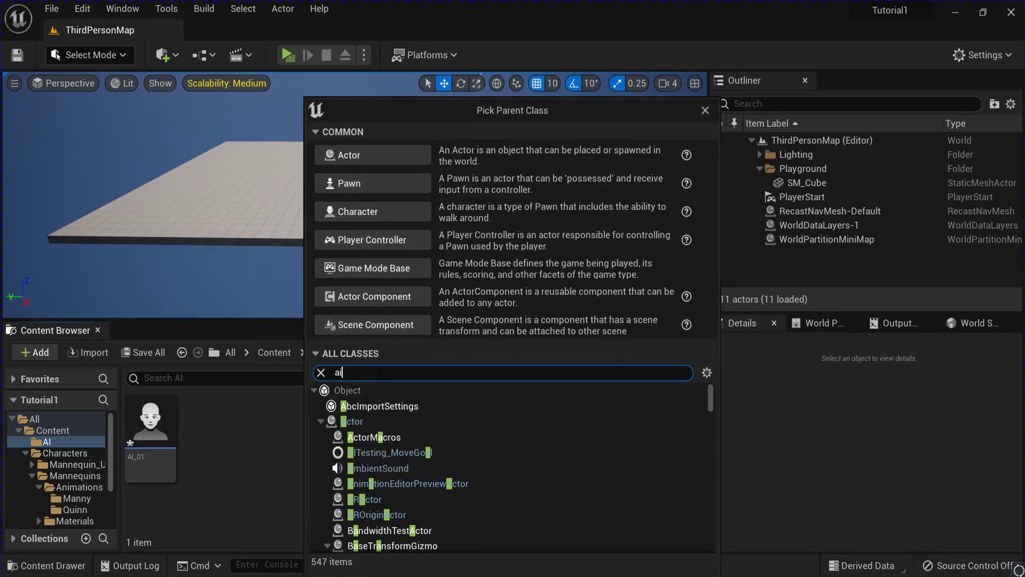
left_click(379, 469)
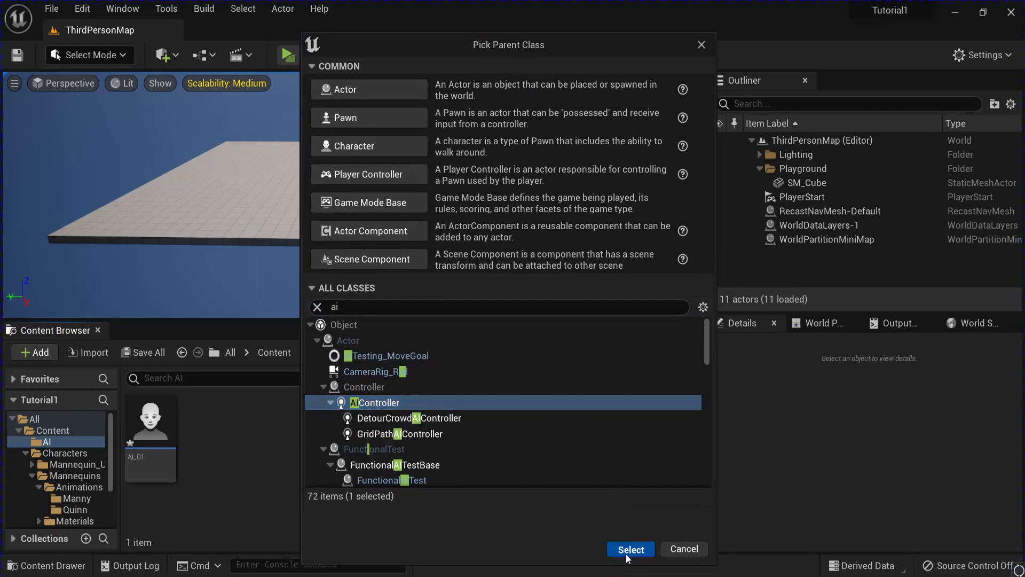
left_click(630, 551)
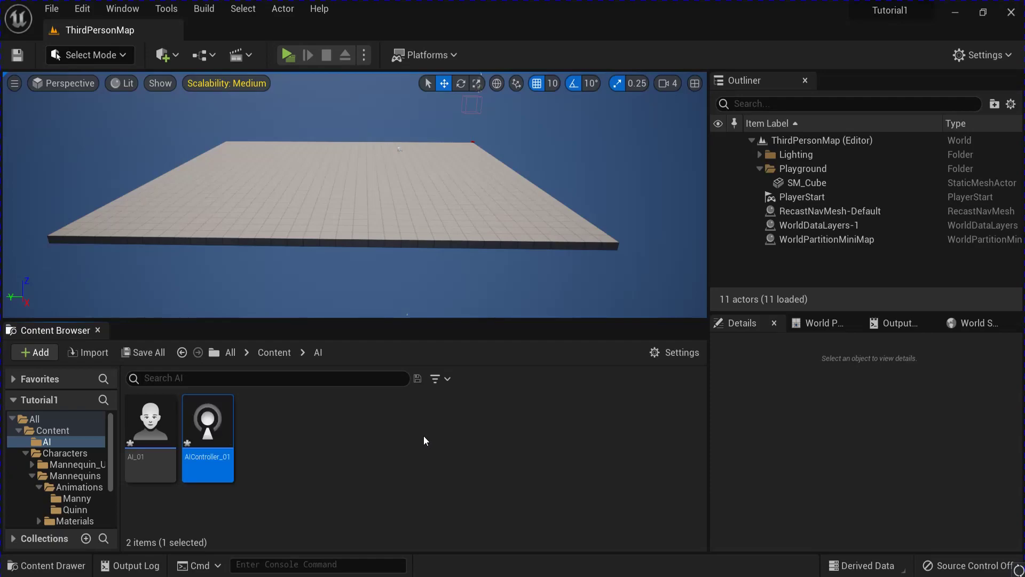
Open the AI_01 blueprint, set its AI Controller Class to AIController_01 and change its Auto Possess AI option
double_click(147, 430)
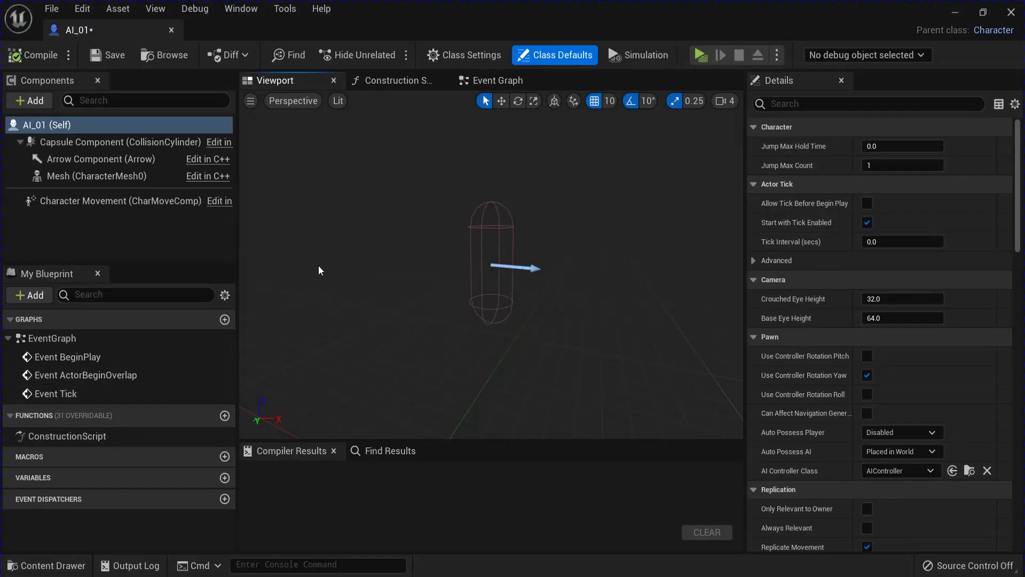
left_click(901, 470)
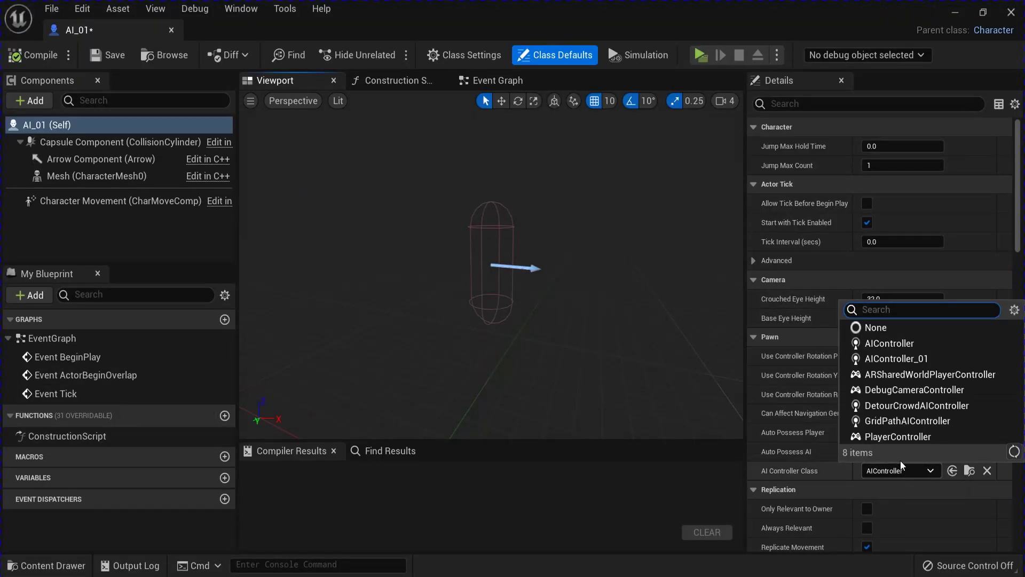
left_click(888, 359)
left_click(902, 451)
left_click(889, 503)
Assign the SKM_Manny skeletal mesh to the character's Mesh component
left_click(107, 175)
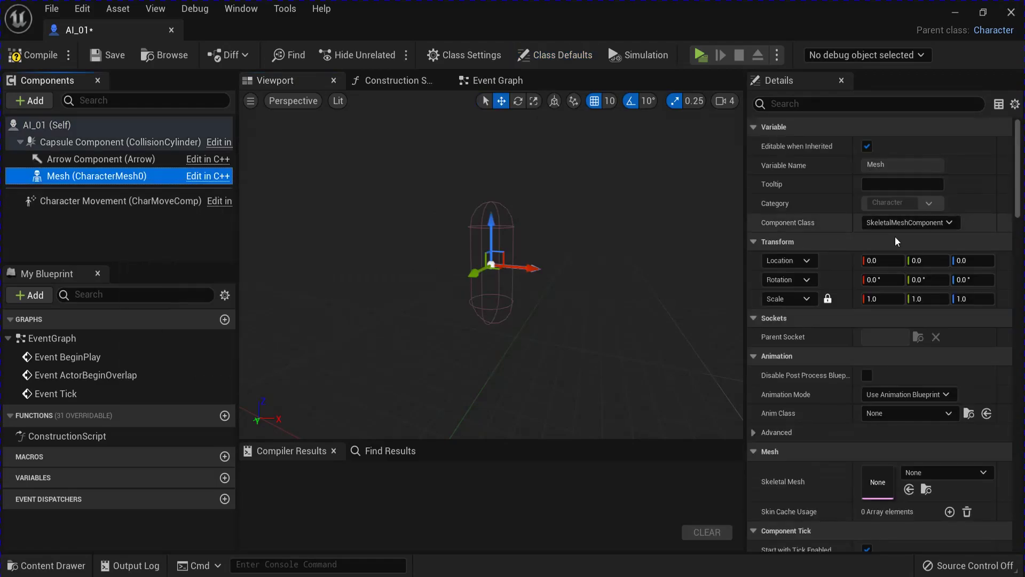
left_click(945, 472)
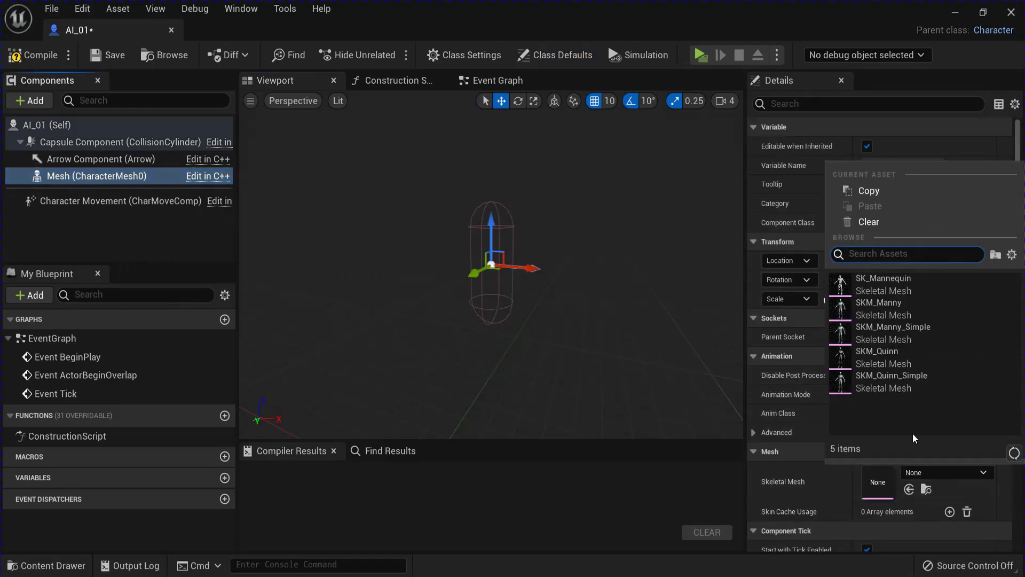
left_click(878, 310)
Set the mesh's Z location to -90 and its Z rotation to -90 degrees
left_click(971, 260)
type("-90")
key("Return")
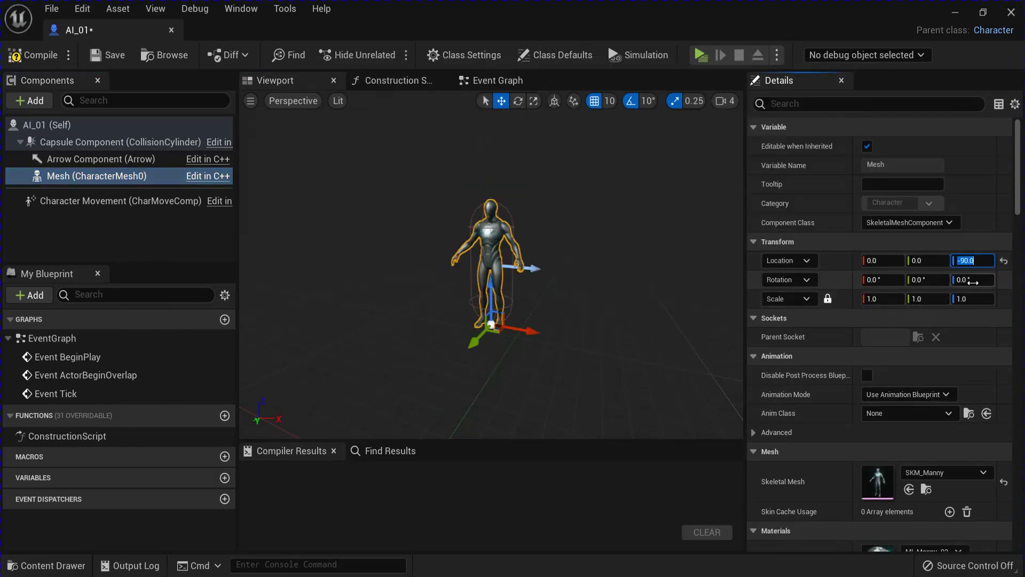
left_click(973, 282)
type("-90")
key("Return")
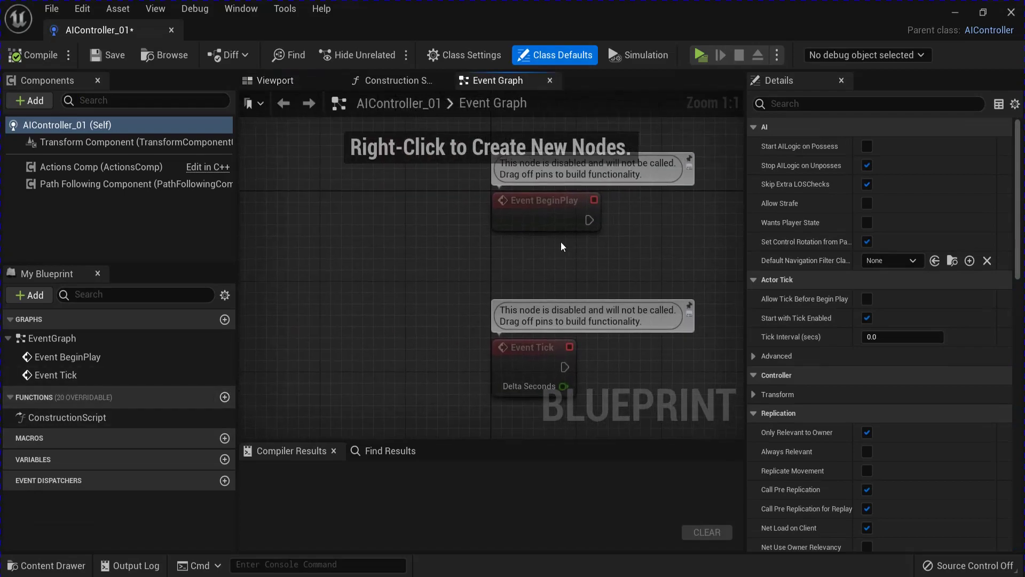
Delete the Event Tick node in AIController_01's event graph and connect a Run Behavior Tree node to Event BeginPlay
left_click(522, 351)
key("Delete")
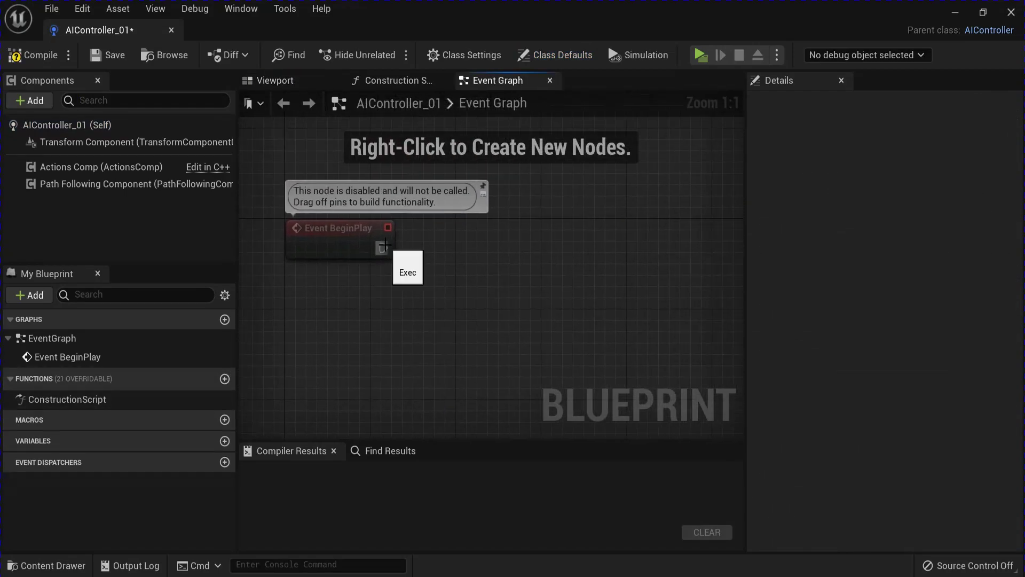
left_click_drag(384, 245, 566, 213)
type("runb")
left_click(585, 314)
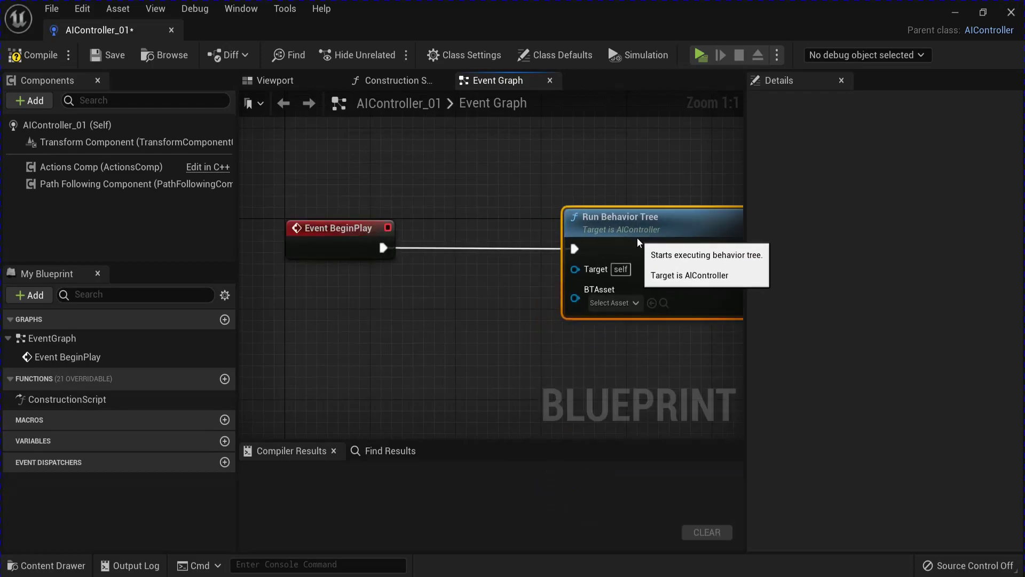
Compile and save the AIController_01 blueprint and return to the level editor
left_click(32, 56)
left_click(107, 55)
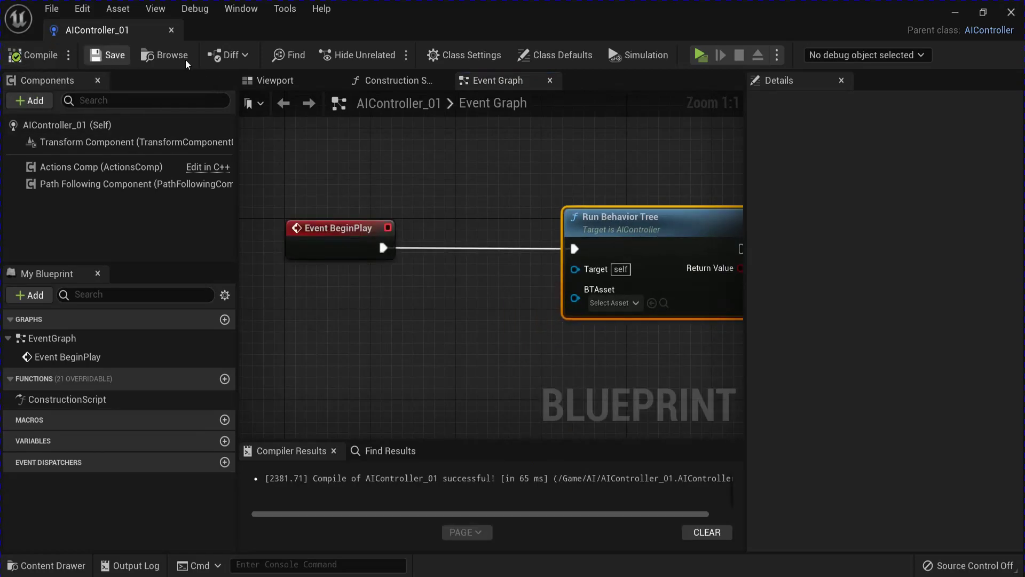
left_click(952, 16)
Create a Behavior Tree asset named AI_01BT in the AI folder
right_click(275, 448)
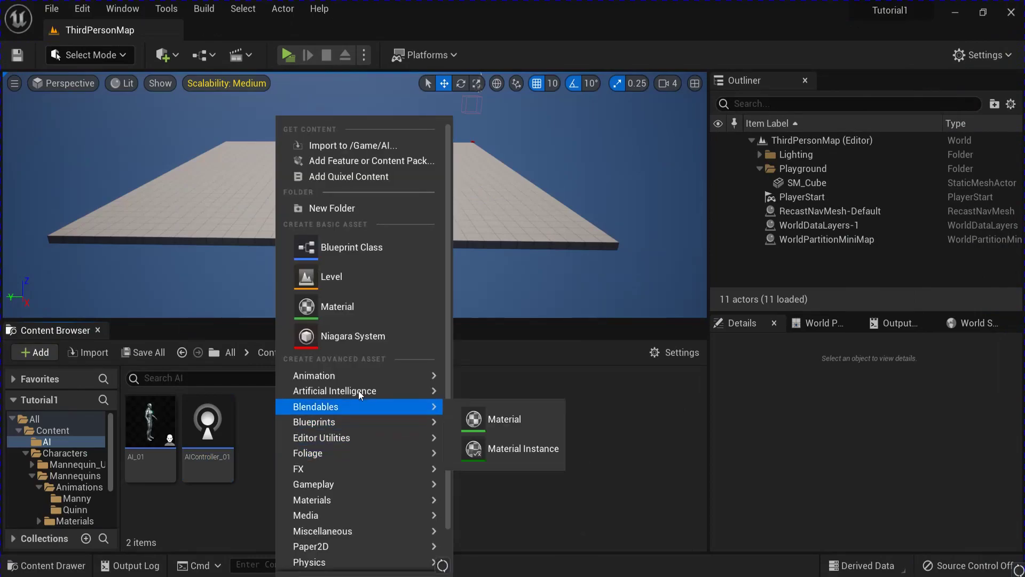
mouse_move(358, 390)
left_click(508, 405)
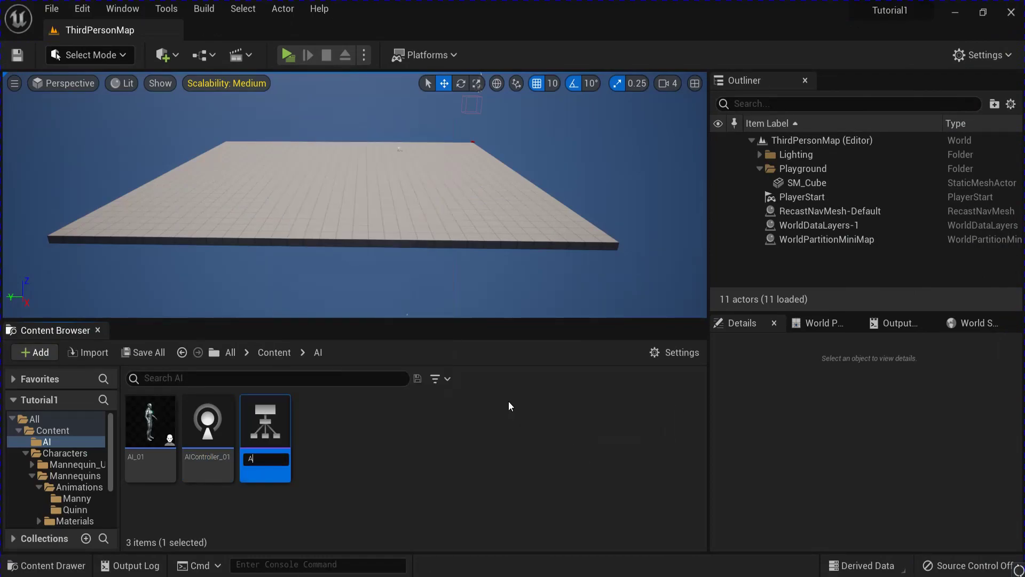
type("AI_01BT")
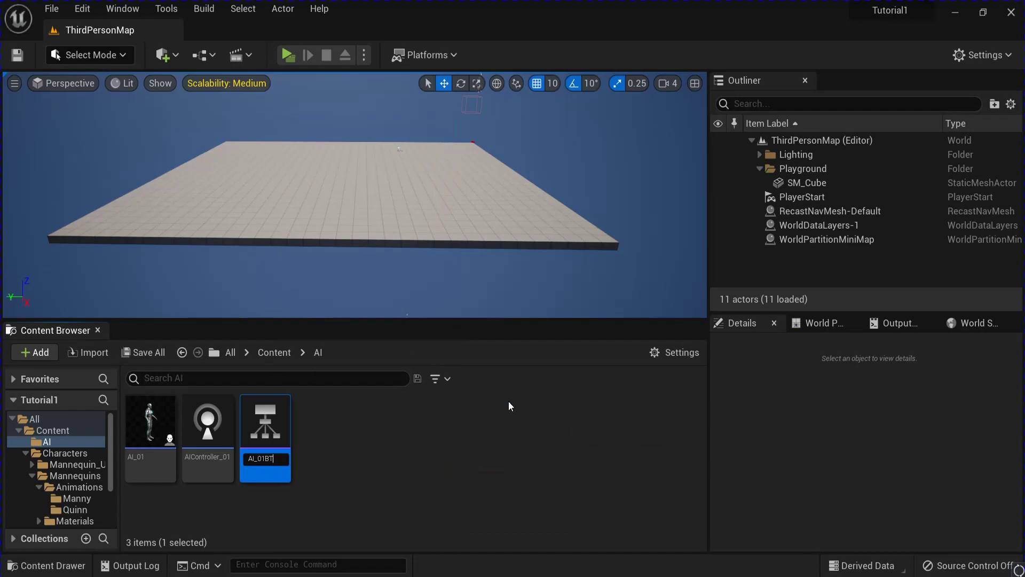
key("Return")
left_click(508, 406)
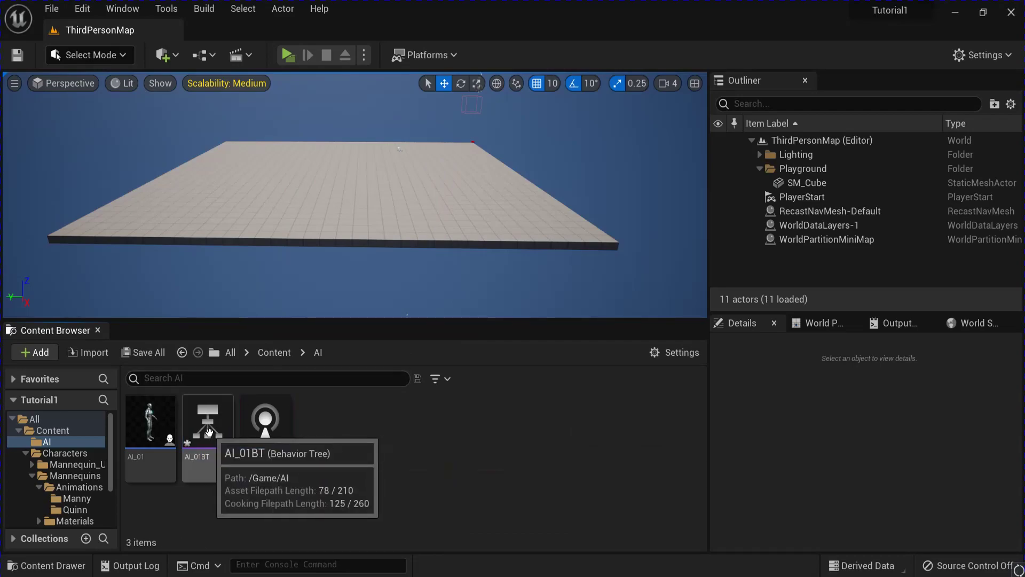
Open the AI_01BT behavior tree and add a Selector node beneath ROOT, aligned with it
double_click(207, 428)
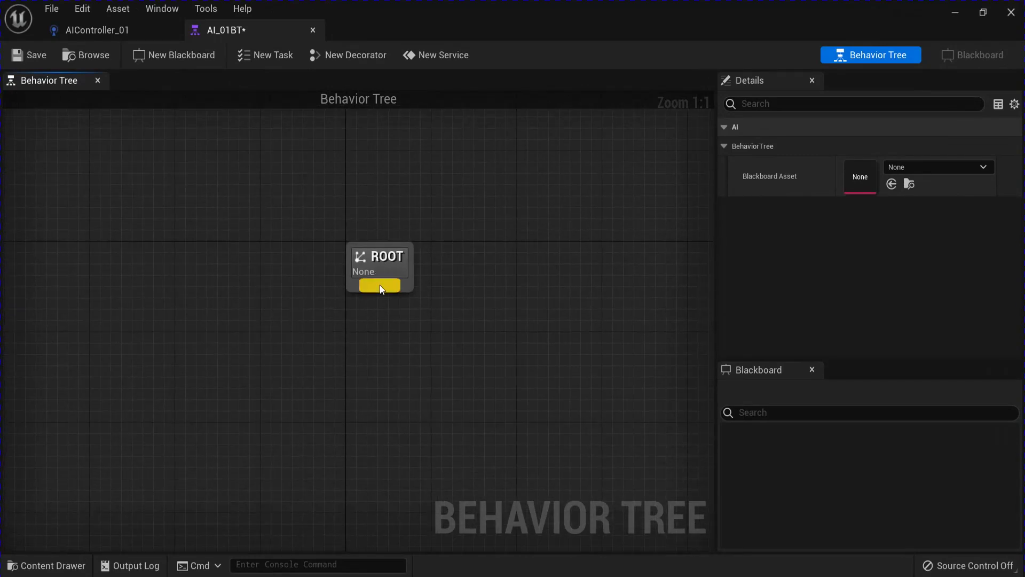
left_click_drag(379, 286, 371, 375)
left_click(400, 125)
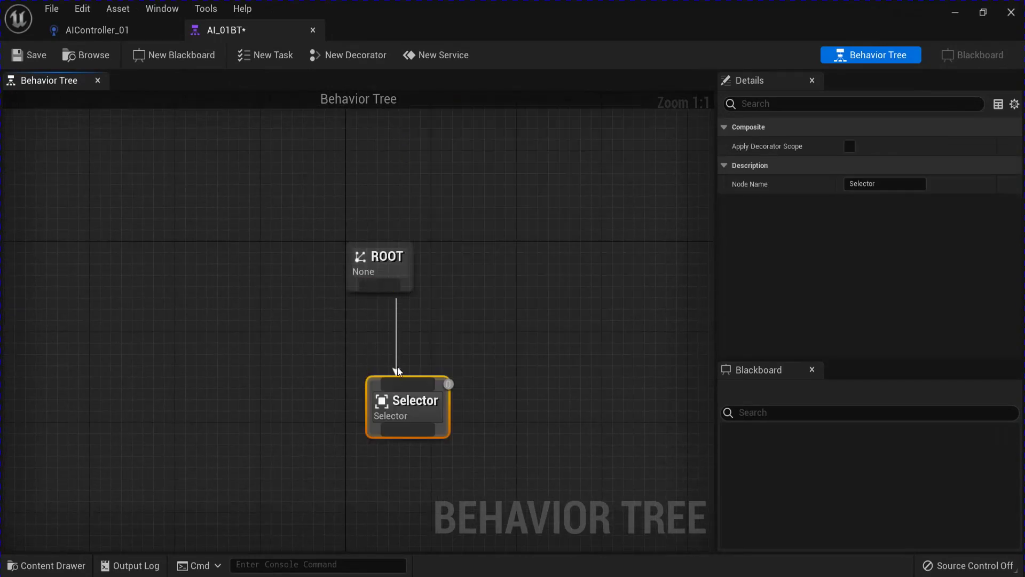
left_click_drag(408, 422, 389, 422)
Add a Sequence node as a child of the Selector and place it below and to the left
right_click_drag(390, 421, 430, 314)
left_click_drag(428, 309, 315, 382)
type("se")
left_click(350, 147)
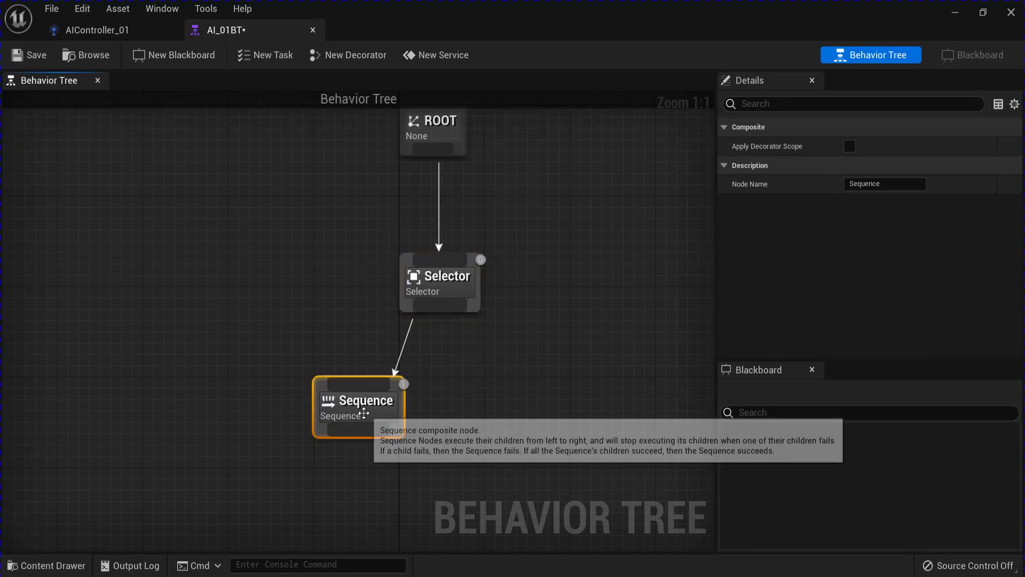
left_click_drag(361, 409, 286, 443)
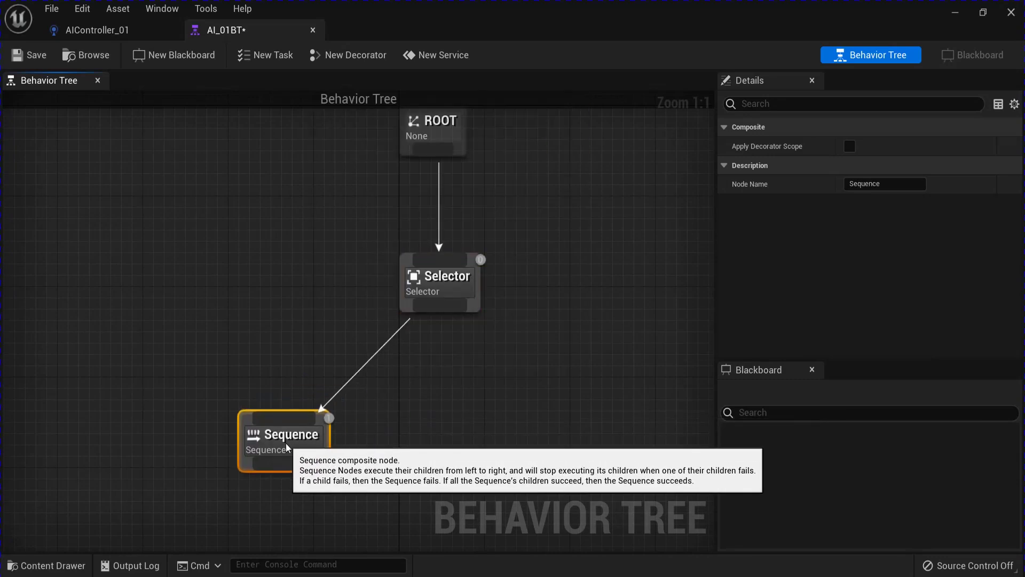
Create a behavior tree task named BTTask_BlueprintBase_Roam and override its Receive Execute AI function
left_click(265, 56)
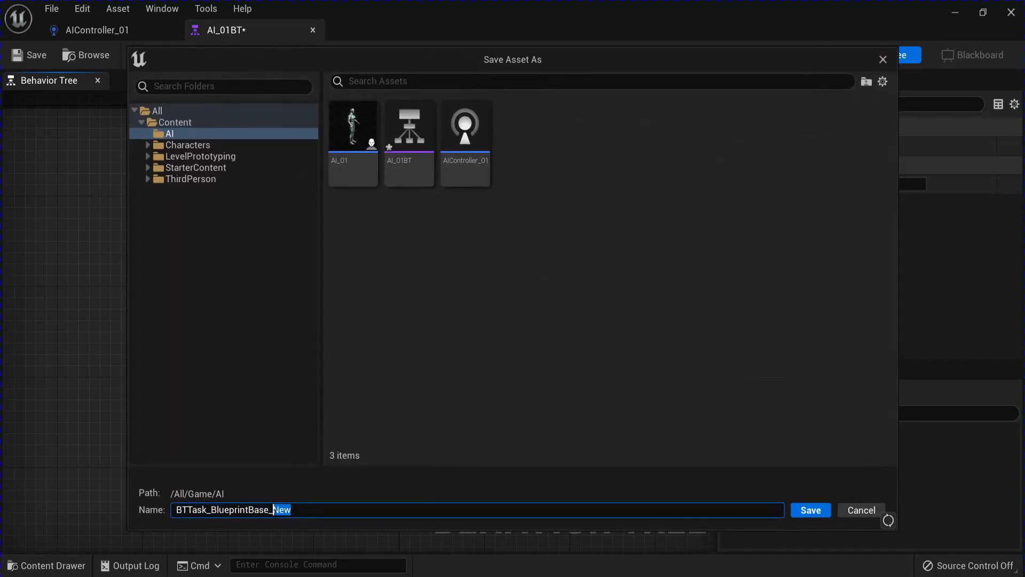
key("Return")
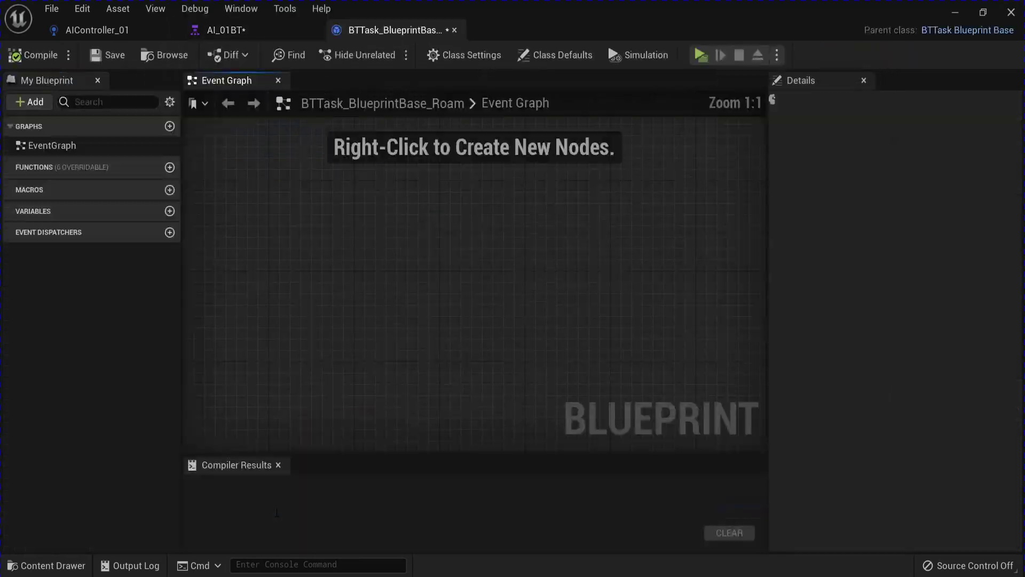
left_click(148, 171)
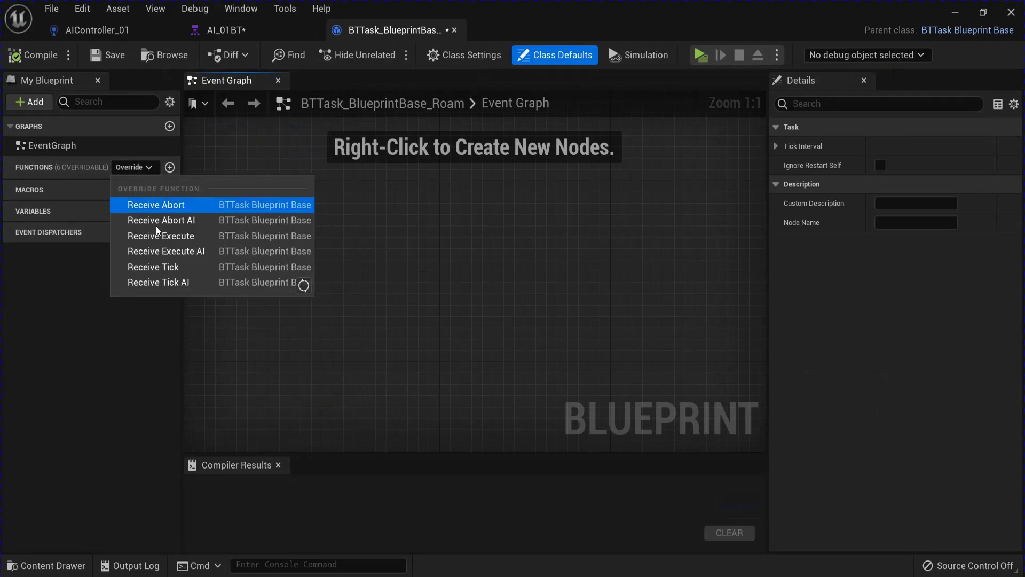
left_click(177, 249)
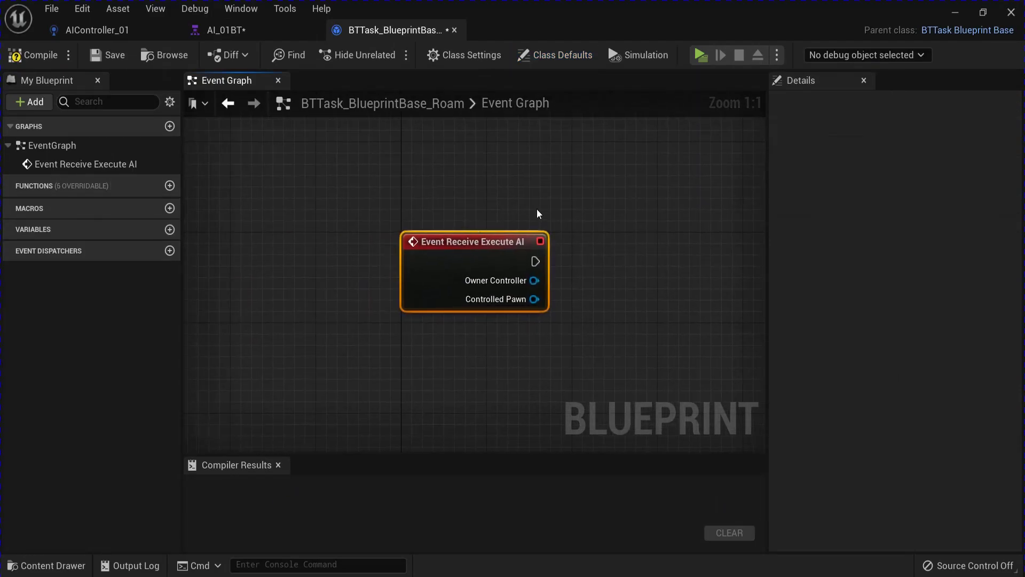
Add a Get Actor Location node fed by the event's Controlled Pawn output
right_click_drag(538, 213, 338, 197)
left_click_drag(335, 282, 404, 334)
type("getac")
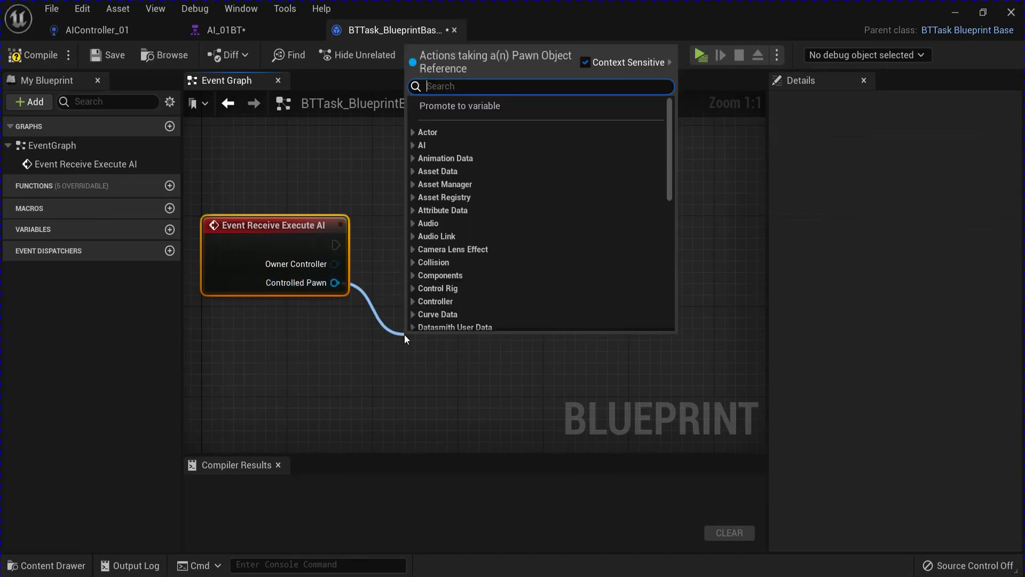
left_click(475, 138)
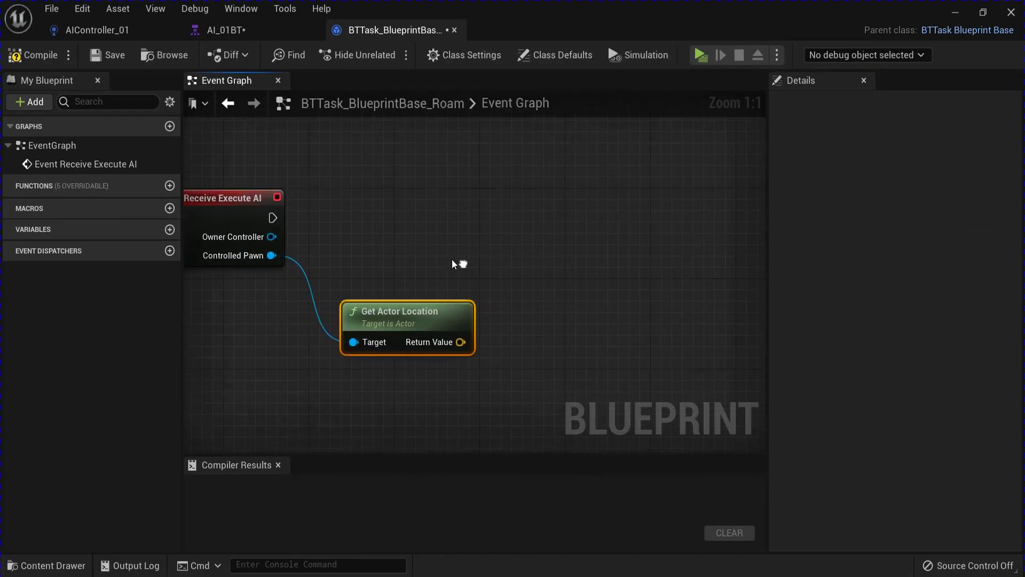
Add a GetRandomReachablePointInRadius node with the actor location as its origin and set its radius to 1200
right_click_drag(439, 256, 389, 223)
left_click_drag(366, 293, 455, 356)
type("getra")
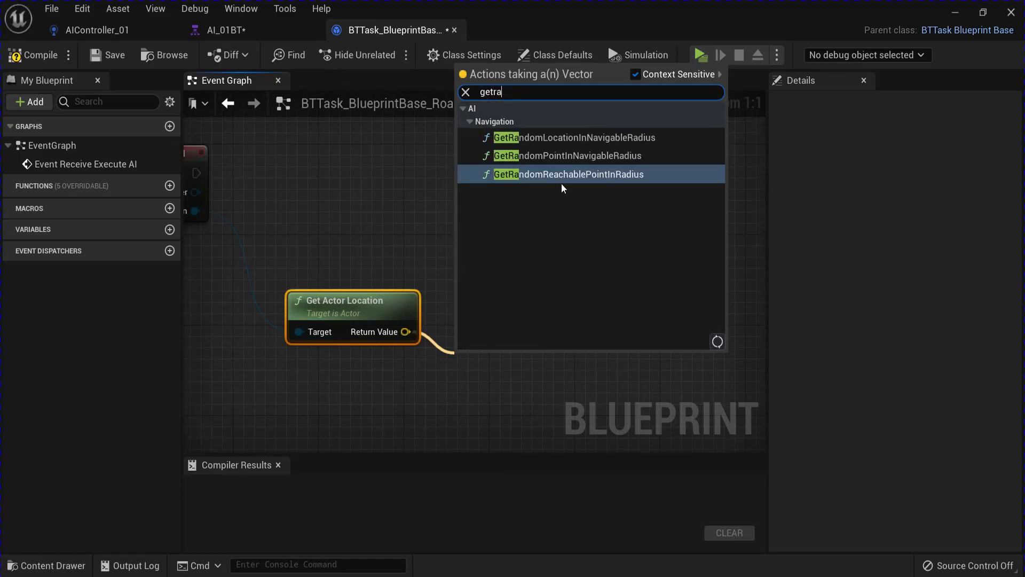
left_click(560, 179)
right_click_drag(556, 178, 426, 319)
left_click_drag(425, 319, 479, 308)
type("1")
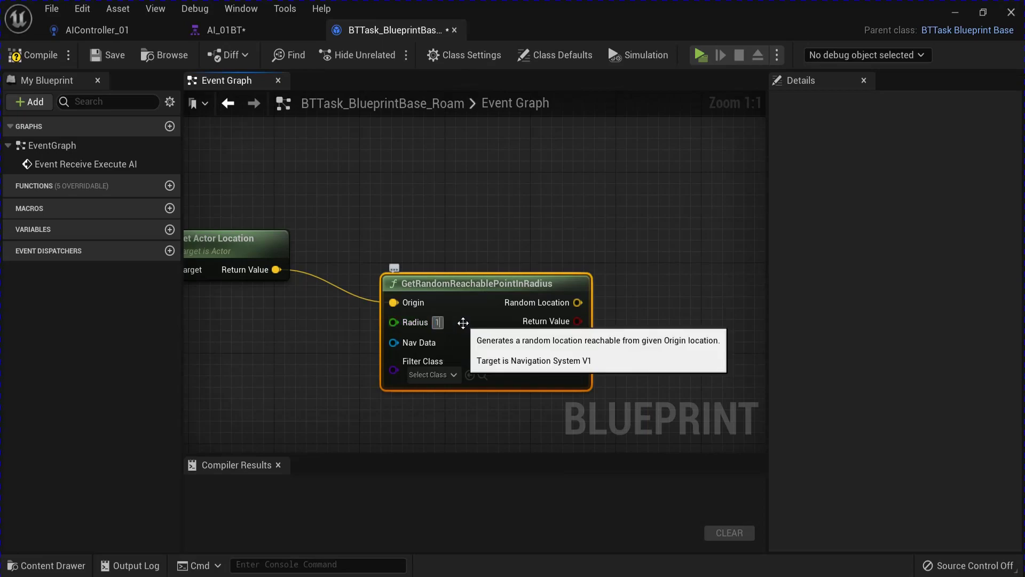
type("200")
key("Return")
Connect an AI MoveTo node to the Receive Execute AI event's execution output and move it beyond the random point node
scroll(469, 218, "down", 2)
right_click_drag(469, 217, 554, 350)
left_click_drag(248, 265, 523, 263)
type("aimo")
left_click(574, 355)
right_click_drag(583, 293, 428, 242)
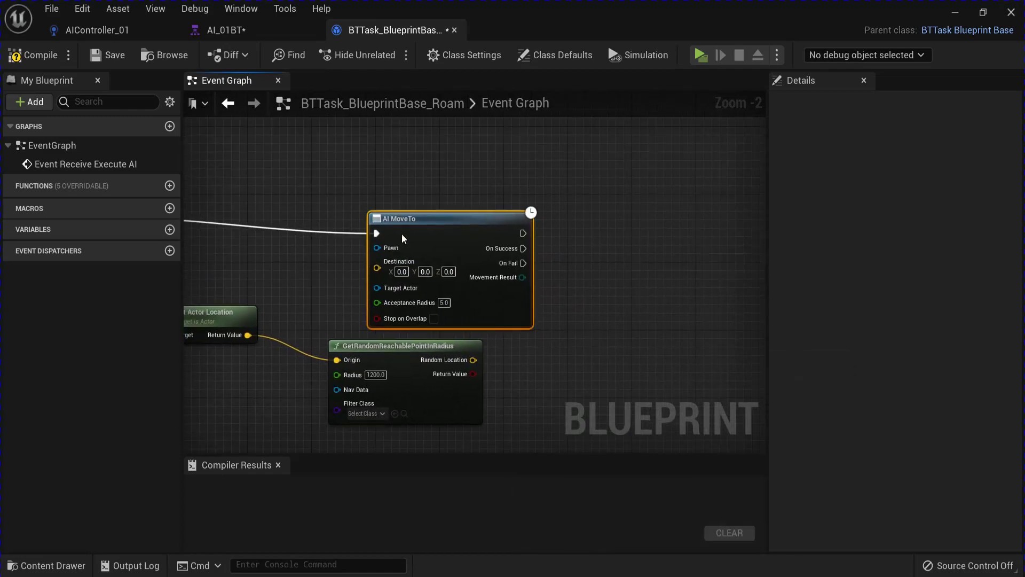
left_click_drag(429, 242, 608, 219)
right_click_drag(487, 258, 486, 274)
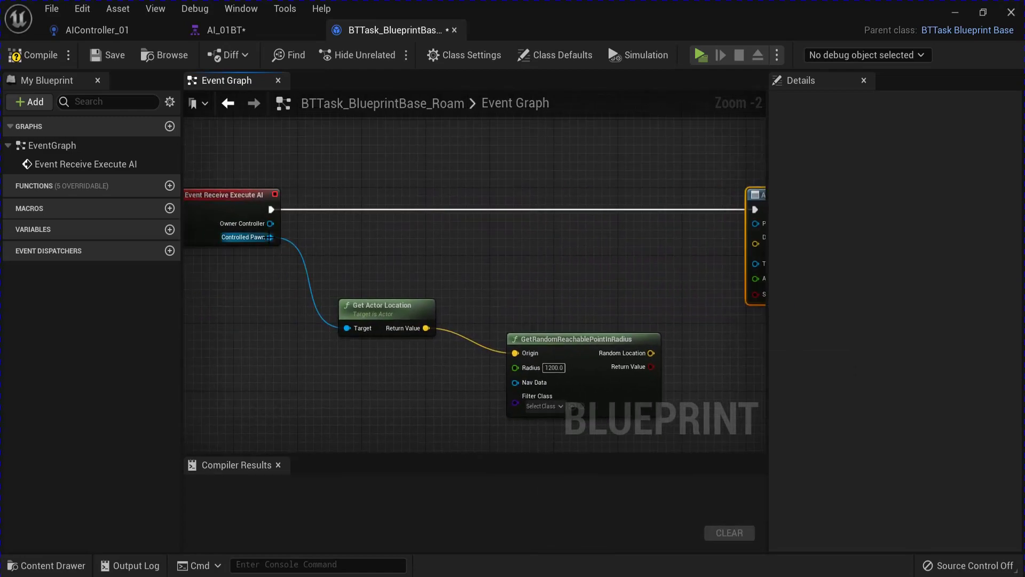
Connect the event's Controlled Pawn and the random location to the AI MoveTo's Pawn and Destination, and set its acceptance radius to 100
left_click_drag(269, 237, 569, 353)
right_click_drag(658, 346, 475, 331)
type("100")
left_click(582, 345)
right_click_drag(586, 345, 350, 354)
Add a Finish Execute node with Success enabled to the AI MoveTo's On Success output and align it
left_click_drag(383, 241, 538, 243)
type("fini")
left_click(613, 333)
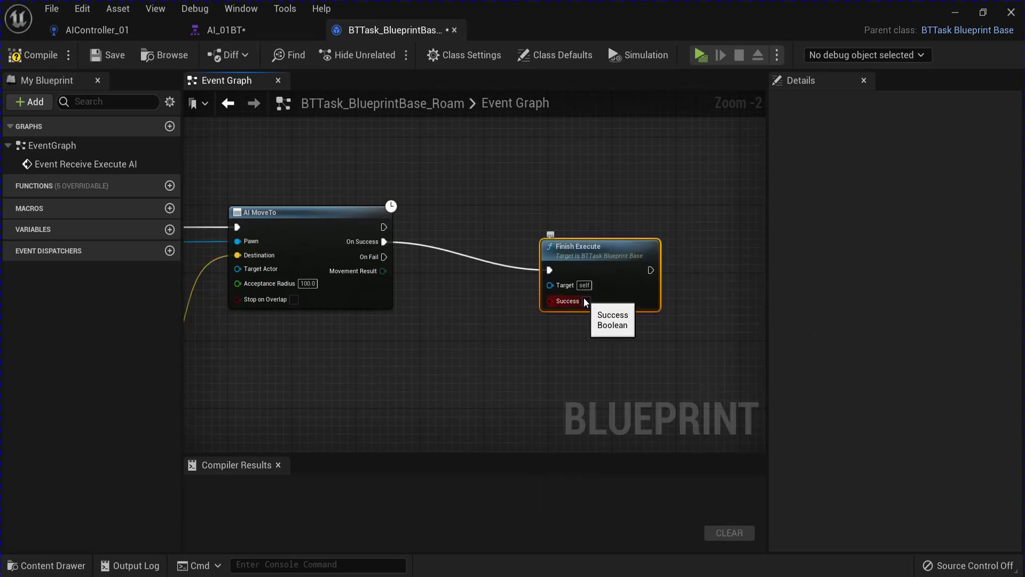
left_click_drag(591, 271, 600, 248)
Duplicate the Finish Execute node and connect the copy to On Fail with Success left disabled
key("ctrl+d")
left_click_drag(666, 287, 384, 257)
scroll(392, 203, "down", 2)
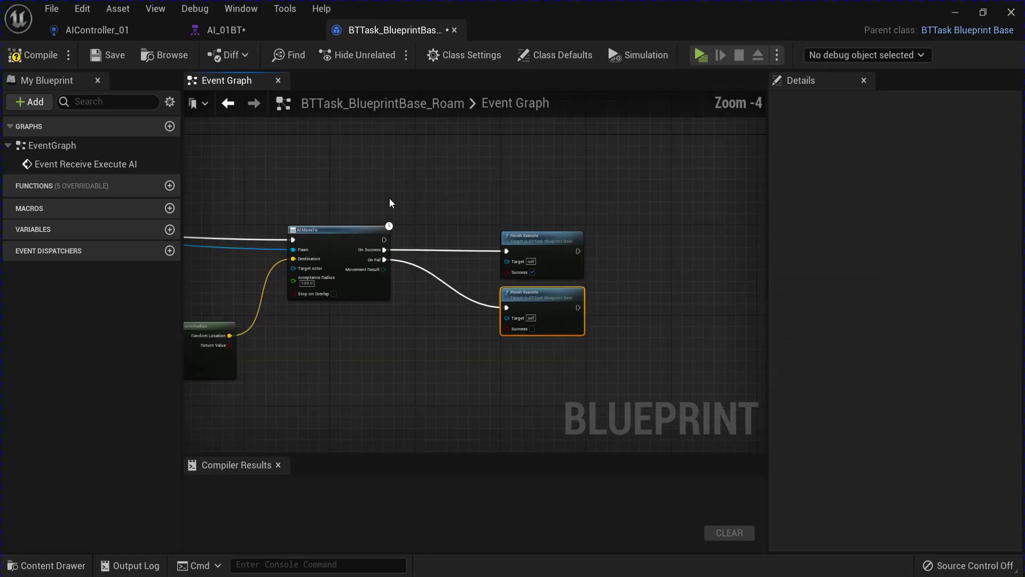
Compile and save the roam task blueprint and close it
right_click_drag(391, 203, 645, 205)
left_click(33, 55)
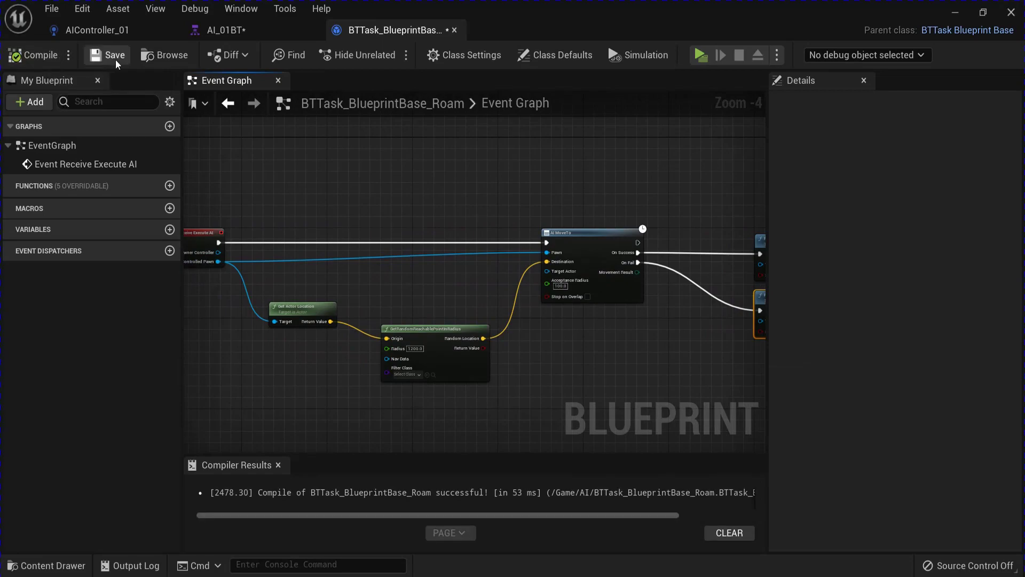
left_click(116, 60)
left_click(455, 30)
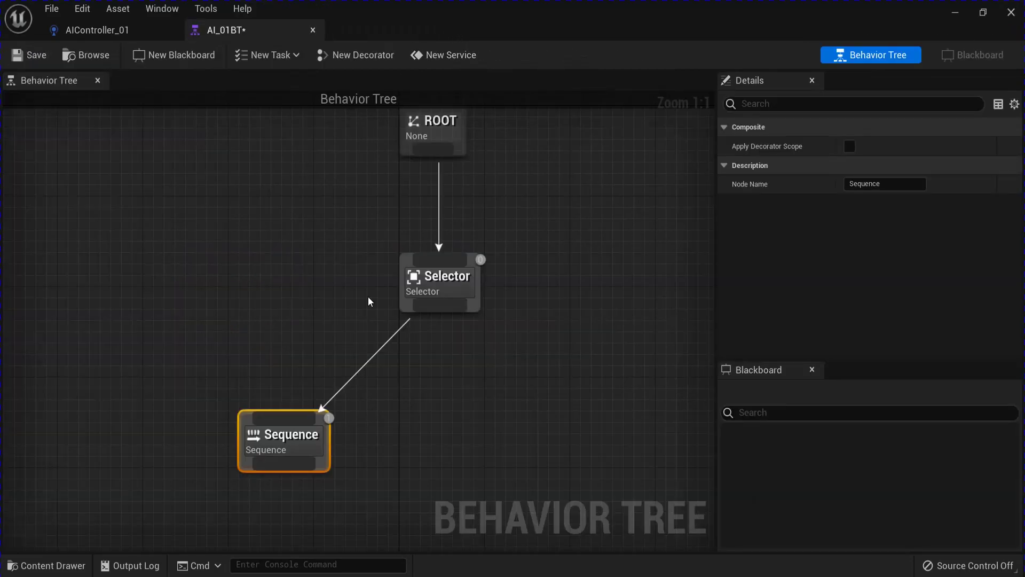
Add the BTTask_BlueprintBase_Roam task beneath the Sequence node as its first child, offset to the left
right_click_drag(362, 313, 464, 129)
left_click_drag(375, 281, 374, 383)
type("ro")
left_click(452, 133)
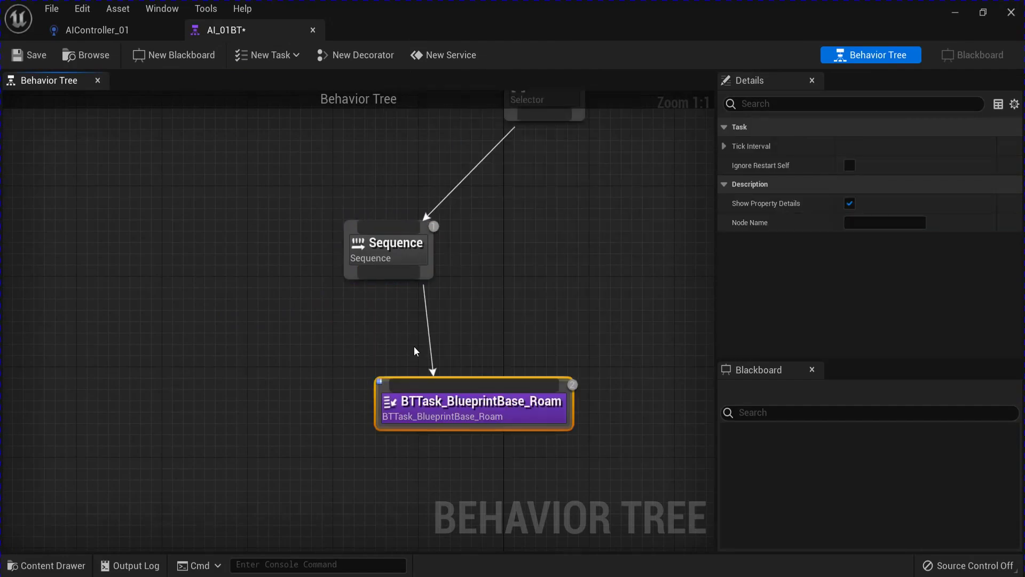
left_click_drag(470, 424, 264, 442)
Add a Wait task beneath the Sequence with wait time 2 and random deviation 1, and close the behavior tree
left_click_drag(402, 271, 463, 398)
type("wa")
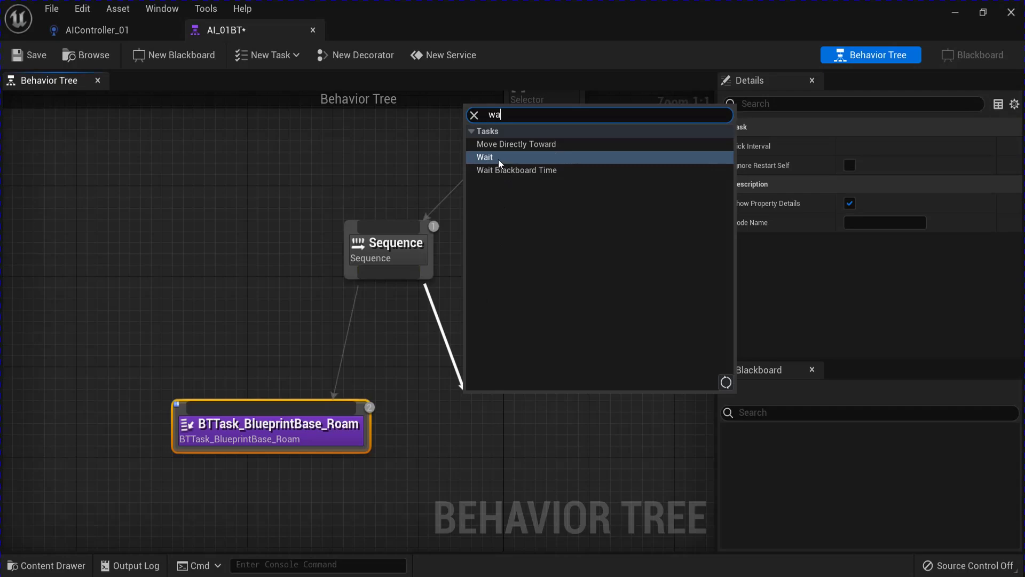
left_click(498, 158)
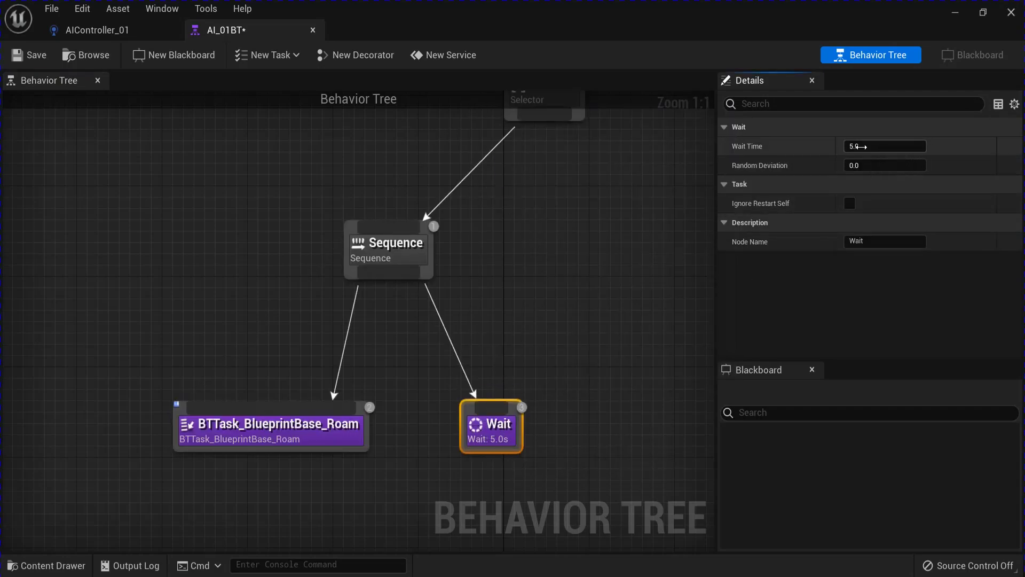
type("1")
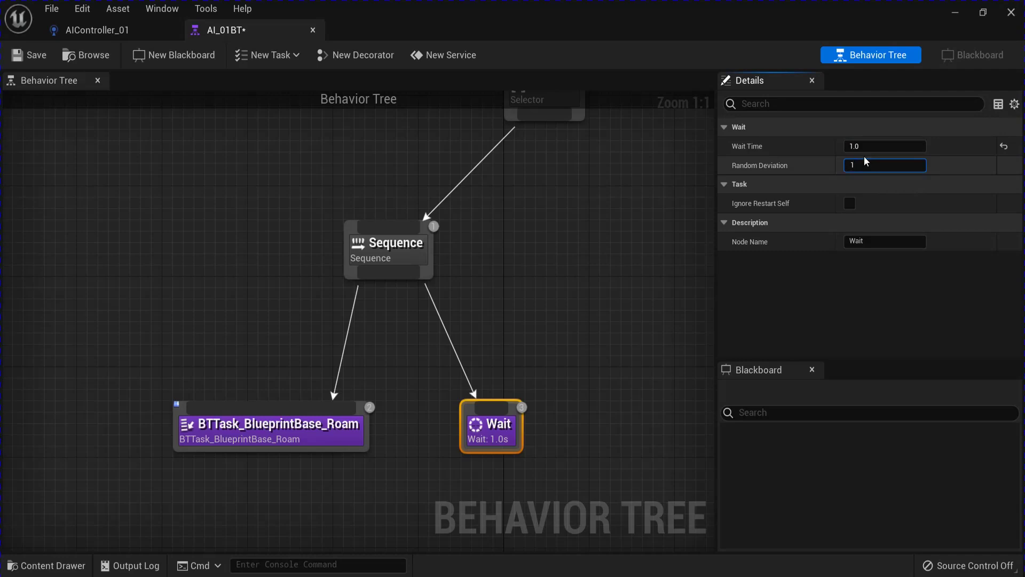
left_click(875, 146)
type("2")
left_click(674, 240)
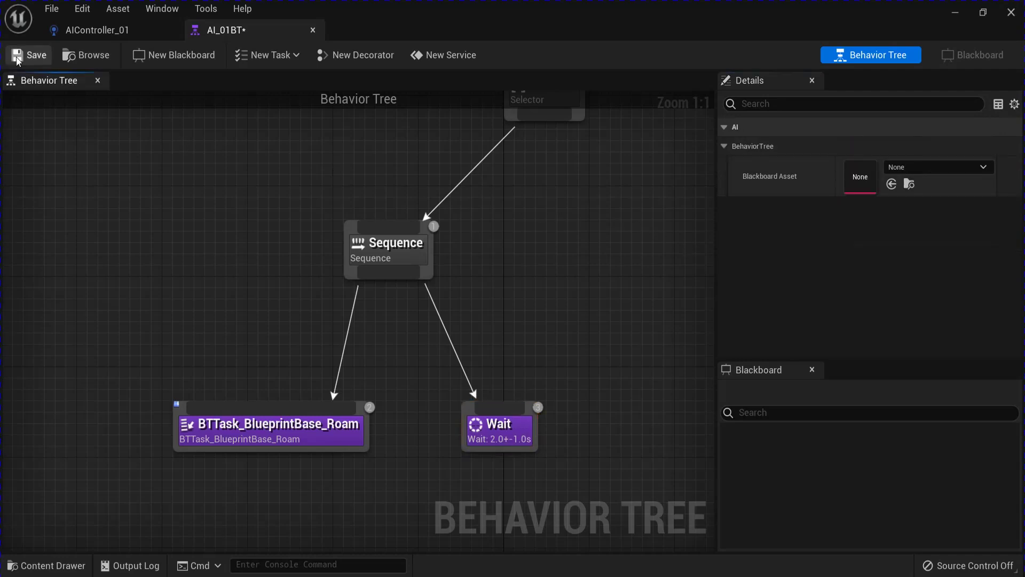
left_click(314, 30)
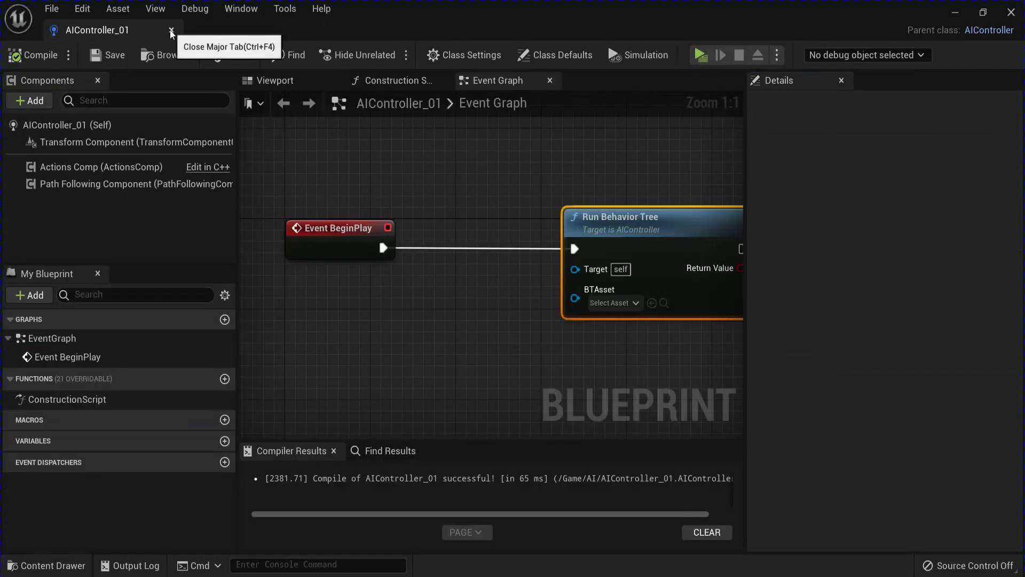
Set the Run Behavior Tree node's BTAsset to AI_01BT, and save and close the AI controller blueprint
left_click(626, 304)
left_click(645, 380)
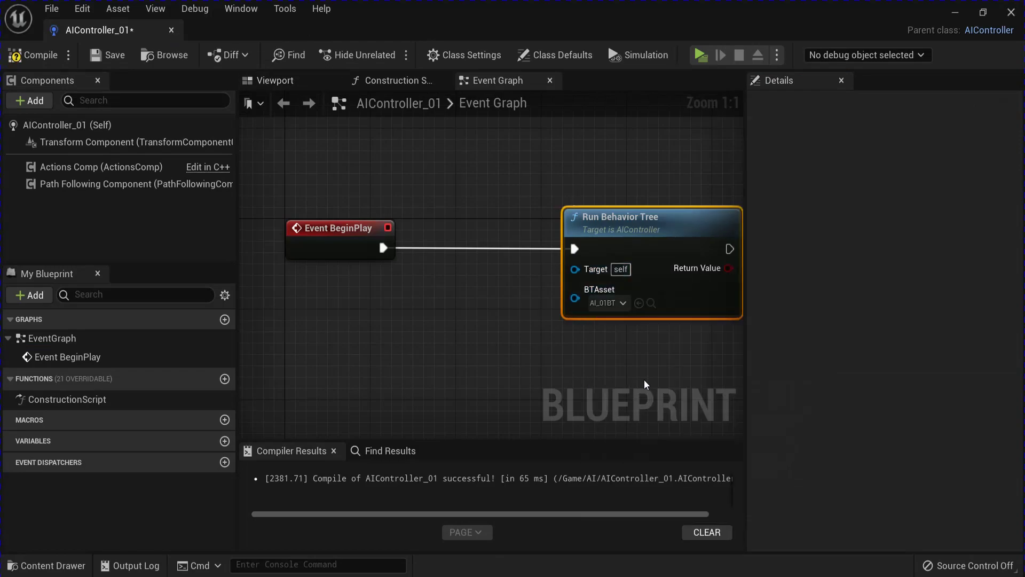
left_click(98, 58)
left_click(1011, 12)
Place a Nav Mesh Bounds Volume on the floor, scale it to 30 on all axes, and check its navigation coverage
left_click(489, 460)
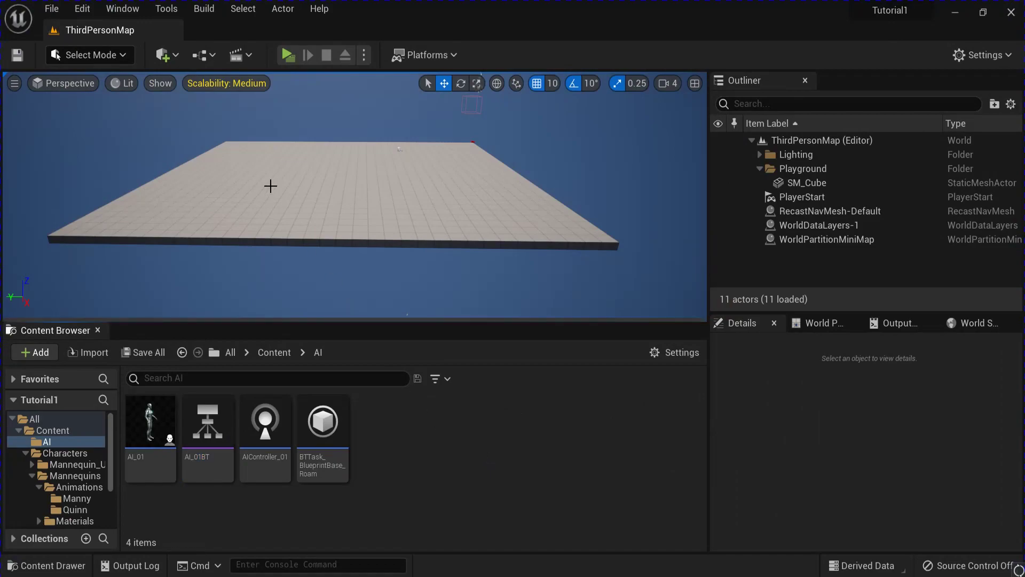
left_click(163, 54)
mouse_move(252, 272)
type("nav")
left_click_drag(401, 354, 394, 208)
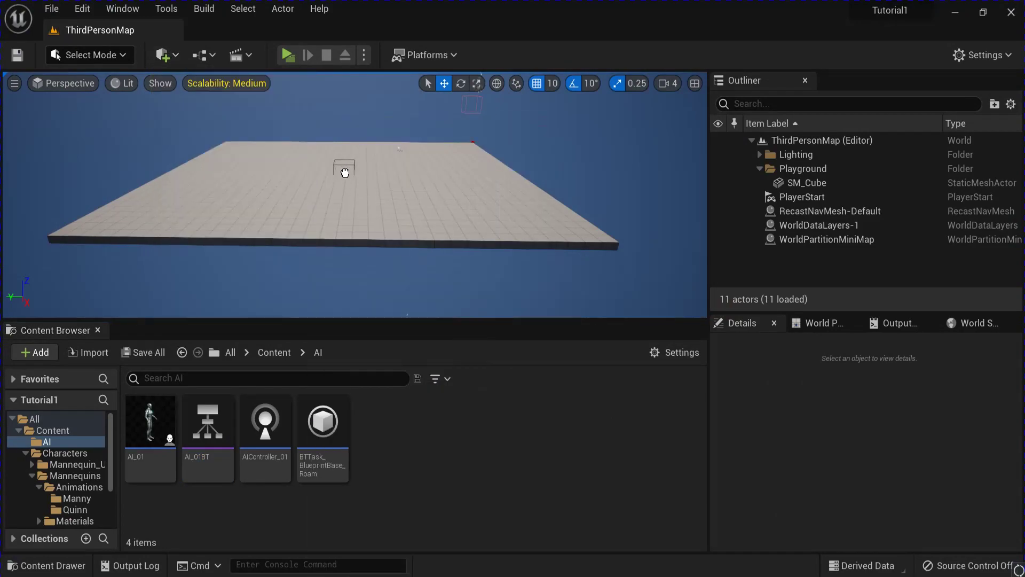
left_click_drag(343, 174, 341, 173)
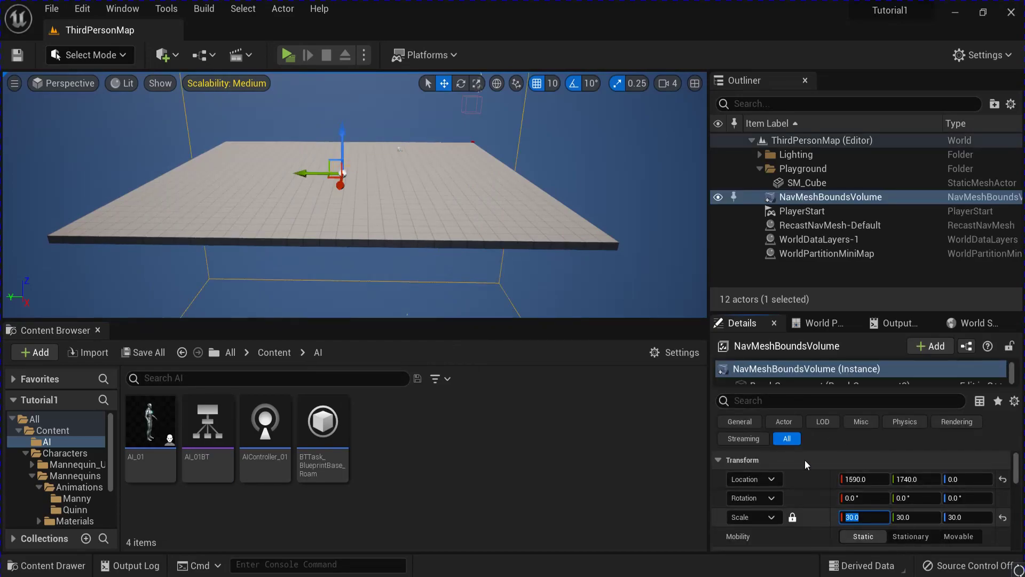
scroll(468, 226, "up", 2)
key("p")
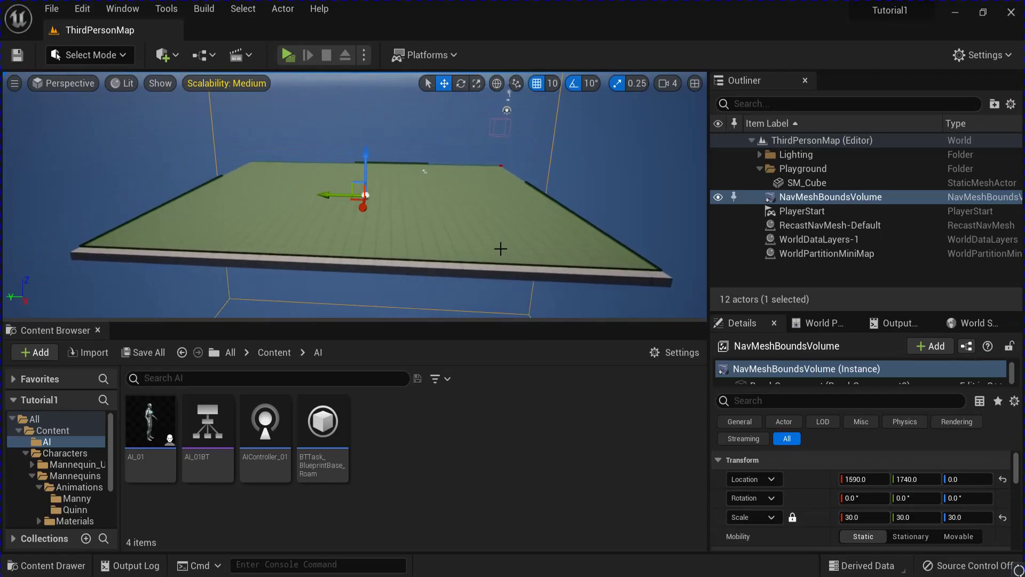
right_click_drag(501, 248, 522, 249)
key("p")
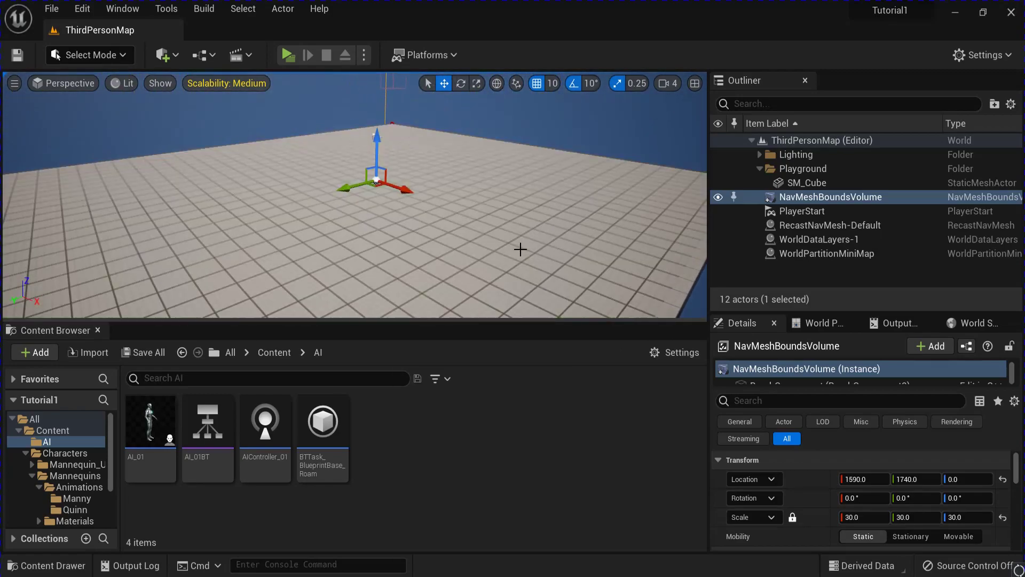
Place three AI_01 characters at separate spots on the floor and play the level to test roaming
left_click_drag(150, 421, 240, 213)
left_click_drag(150, 421, 362, 170)
left_click_drag(153, 404, 106, 191)
left_click(288, 55)
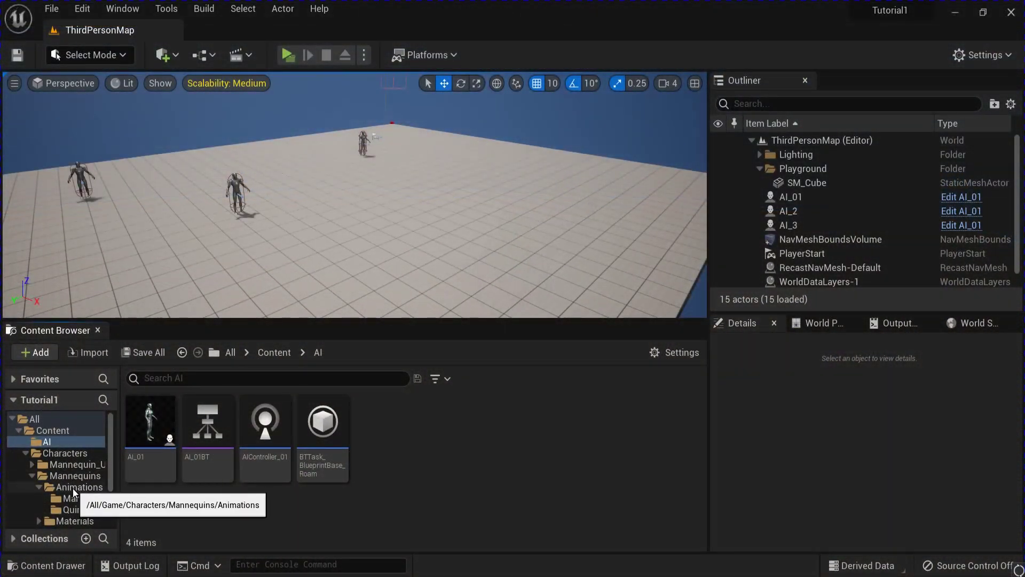
Duplicate the ABP_Manny animation blueprint in the Mannequins Animations folder and name the copy ABP_MannyAI
left_click(72, 498)
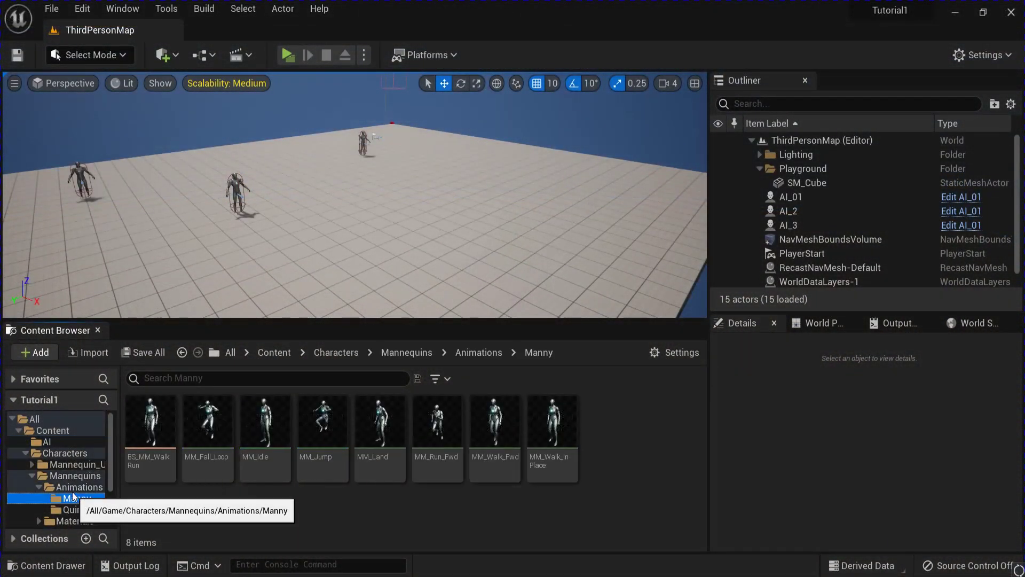
left_click(75, 487)
mouse_move(261, 429)
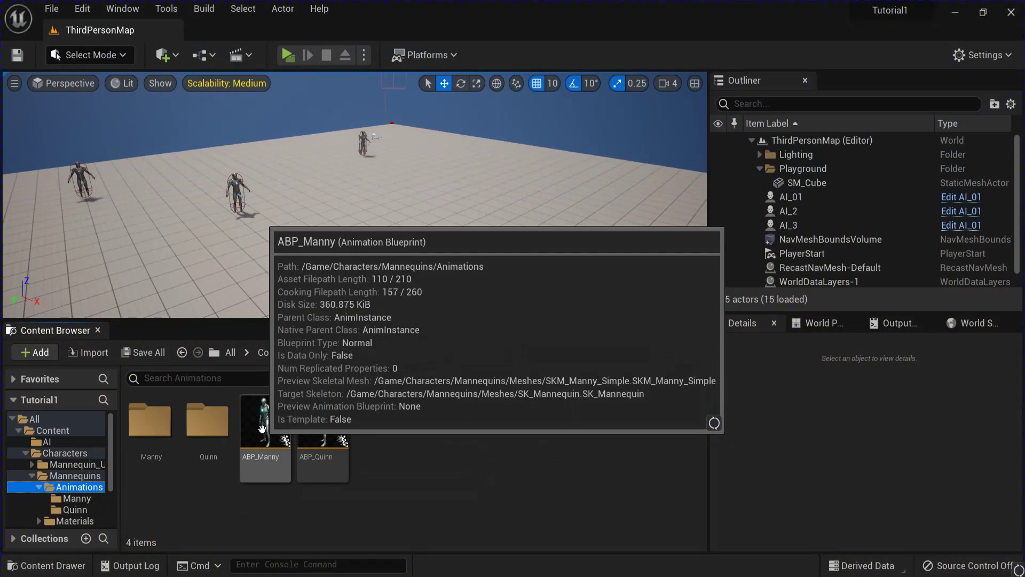
right_click(262, 429)
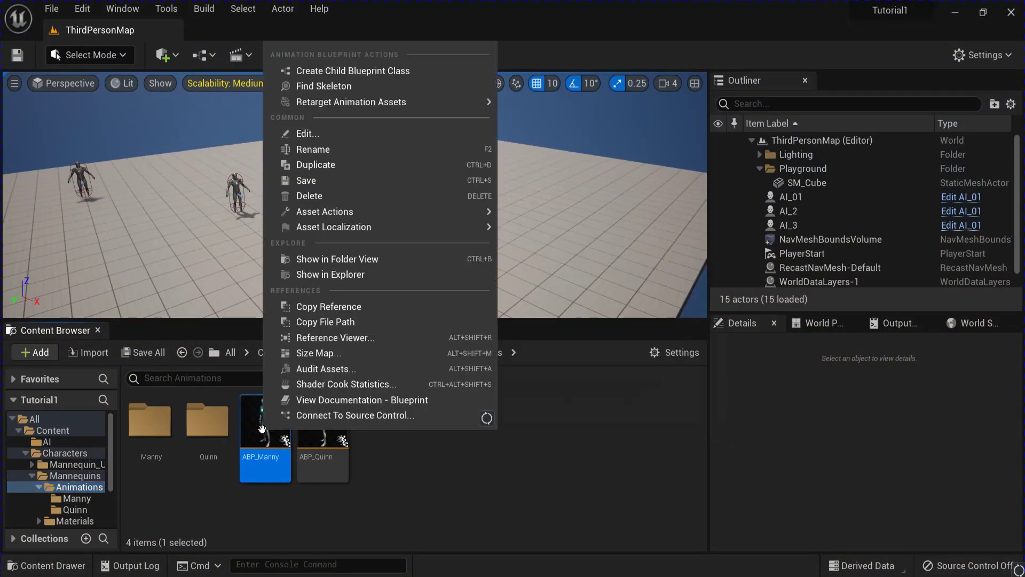
left_click(340, 168)
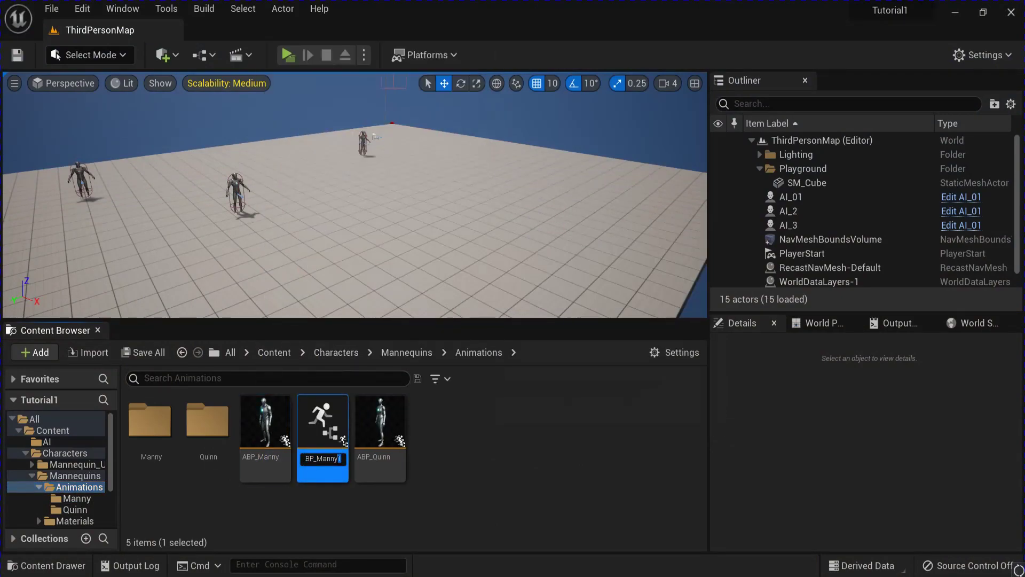
type("AI")
key("Return")
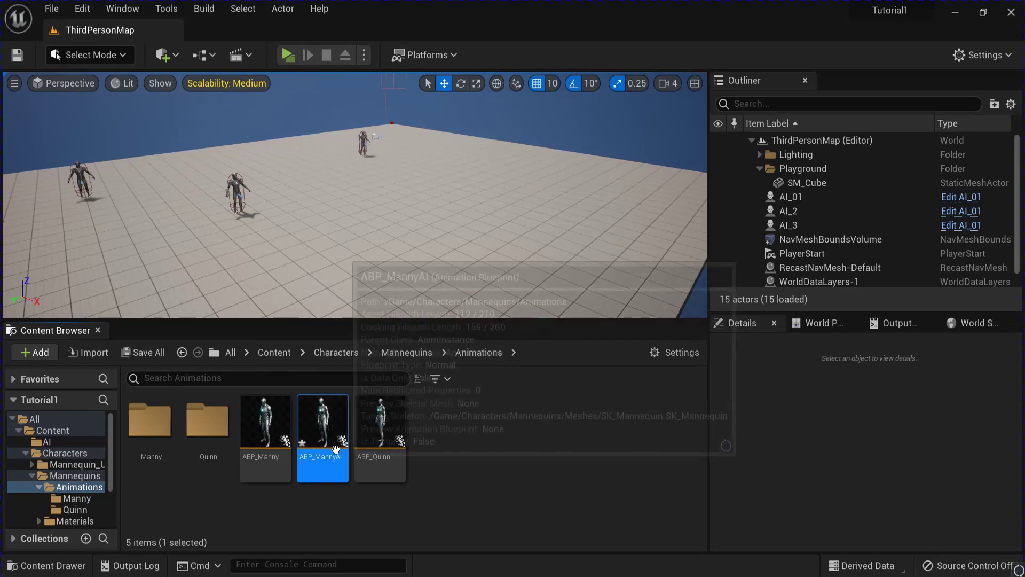
Open ABP_MannyAI and delete everything in its event graph except the Event Blueprint Update Animation node
double_click(336, 454)
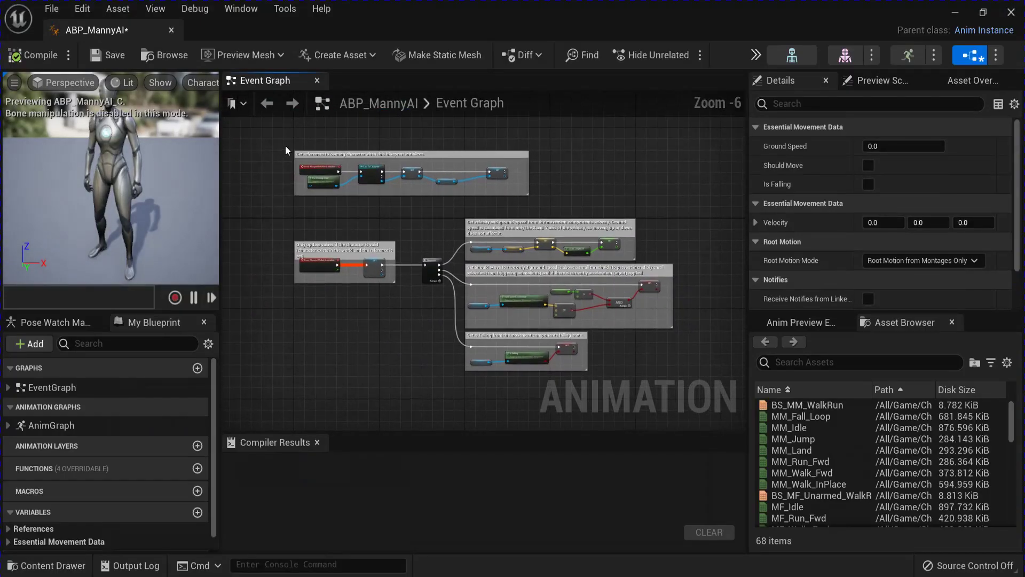
left_click_drag(282, 145, 555, 210)
key("Delete")
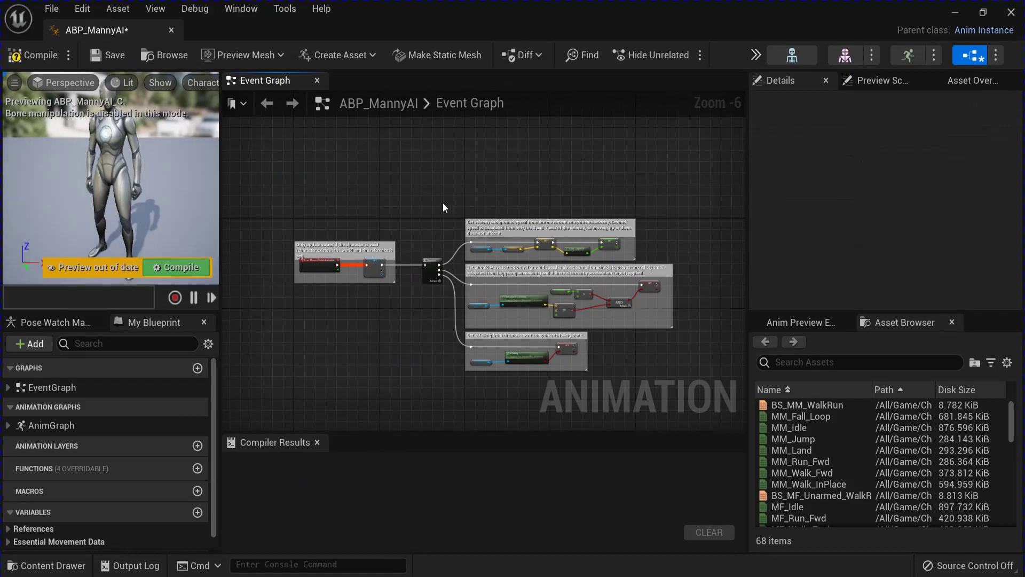
left_click_drag(438, 200, 703, 409)
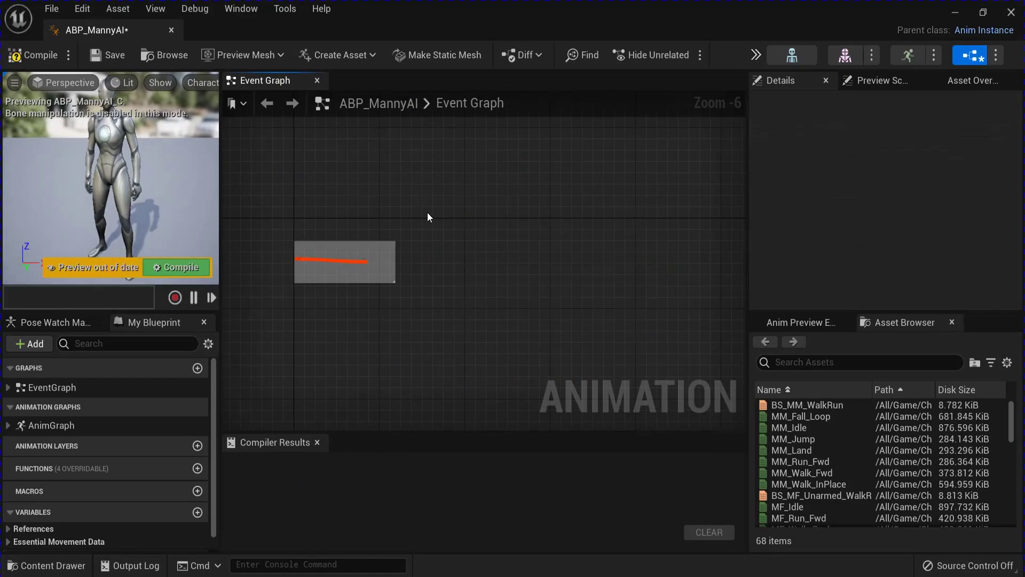
left_click_drag(379, 303, 370, 315)
key("Delete")
Add a Try Get Pawn Owner node below the Event Blueprint Update Animation node
scroll(158, 453, "down", 1)
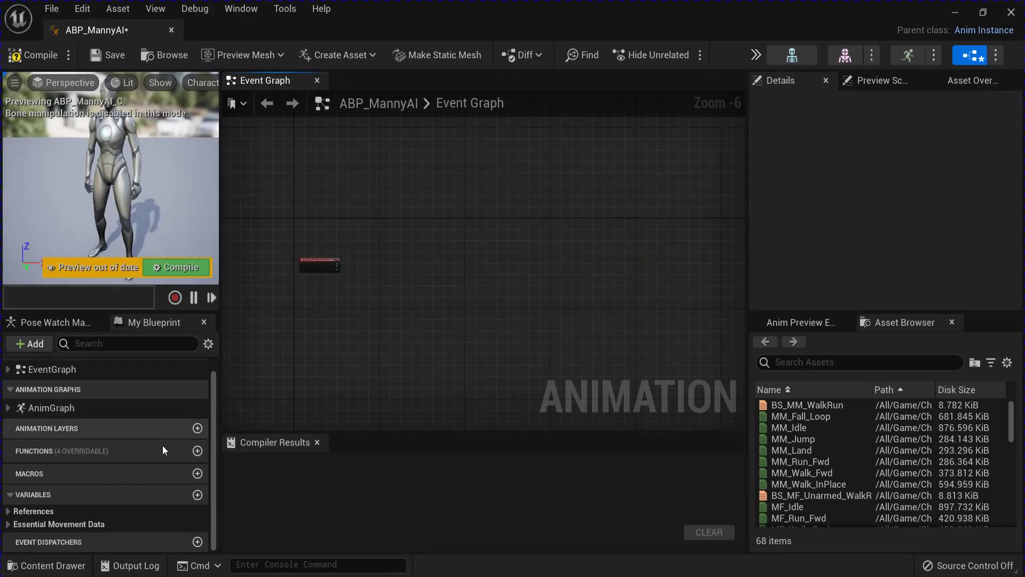
scroll(379, 246, "up", 6)
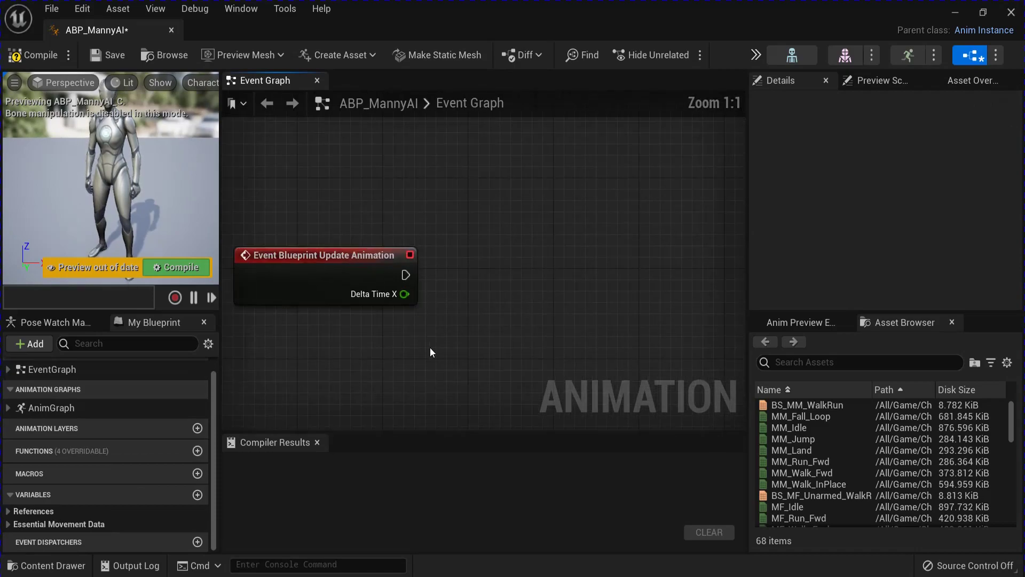
right_click_drag(433, 345, 509, 291)
right_click(370, 341)
type("tryg")
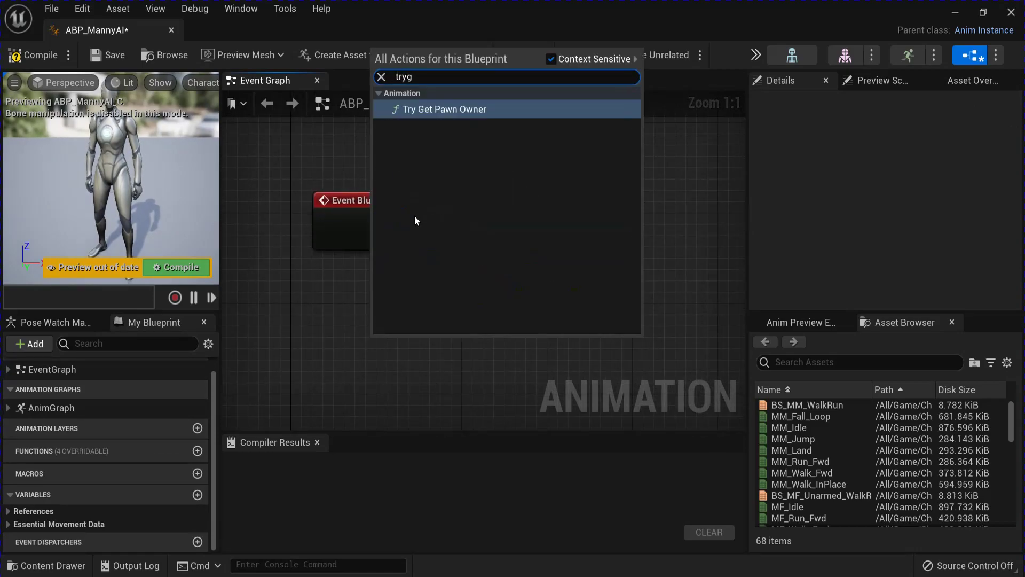
left_click(437, 108)
left_click_drag(441, 358, 395, 346)
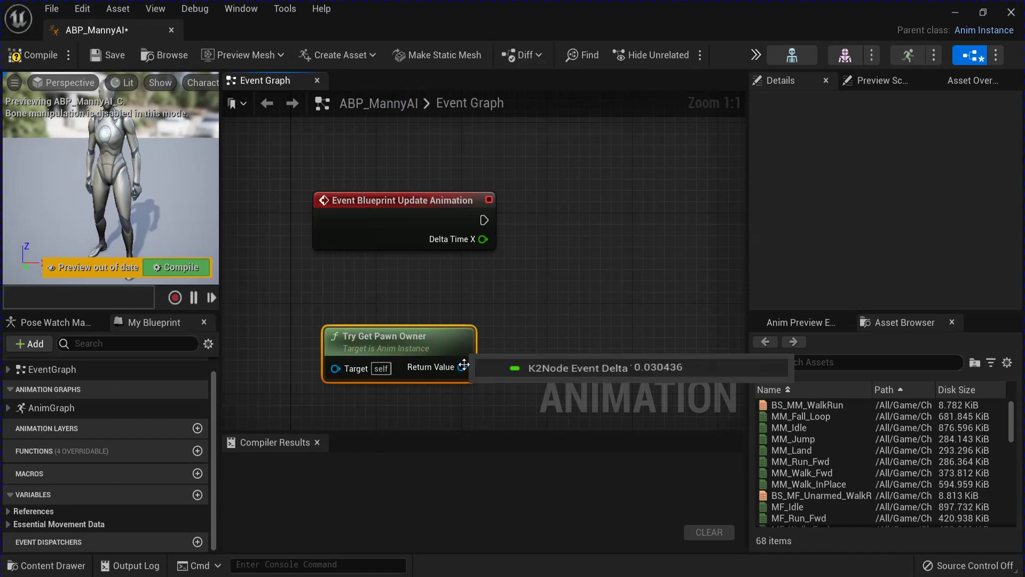
Add an Is Valid check on the pawn owner's return value and connect the update event's execution output to it
left_click_drag(462, 367, 556, 289)
type("isv")
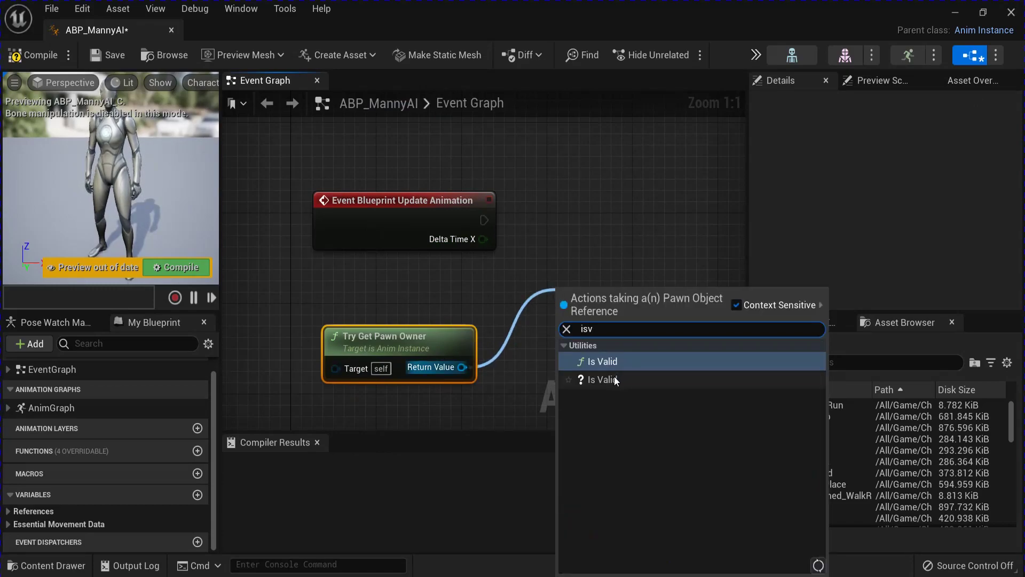
left_click(613, 376)
left_click_drag(608, 311, 648, 211)
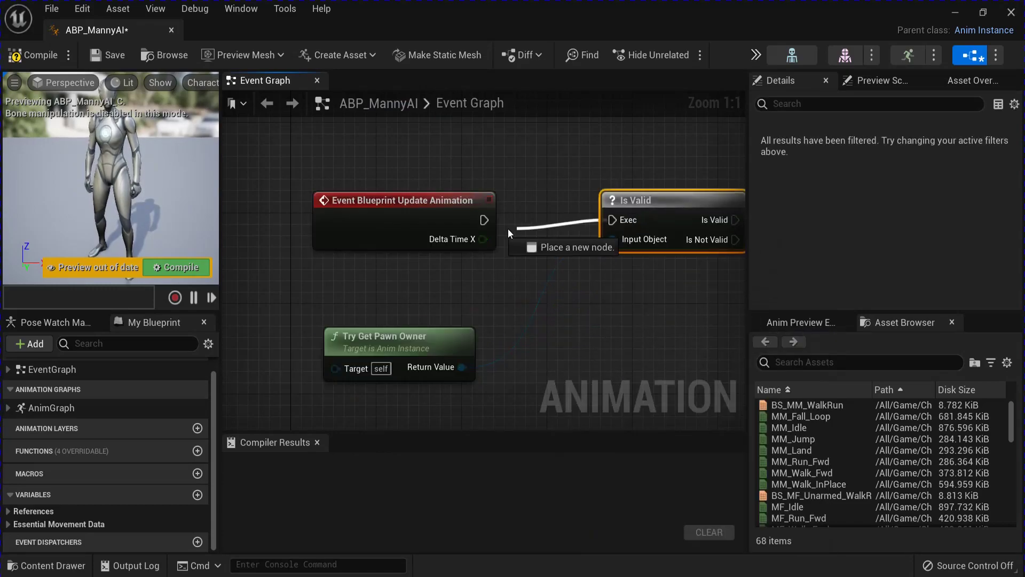
scroll(460, 242, "down", 3)
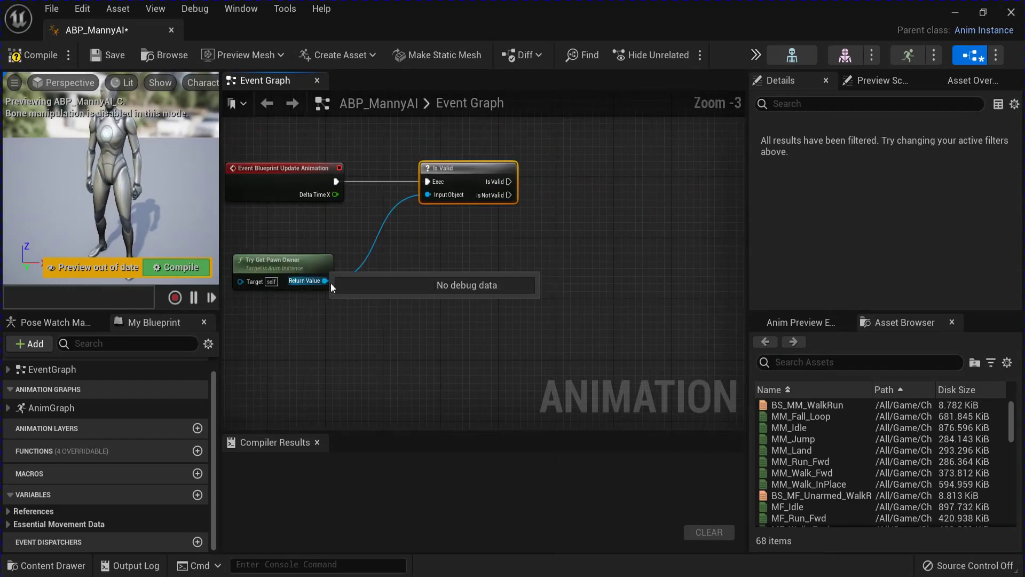
Cast the pawn owner to AI_01 and promote the cast's As AI 01 output to a variable
left_click_drag(325, 281, 560, 358)
type("casttoa")
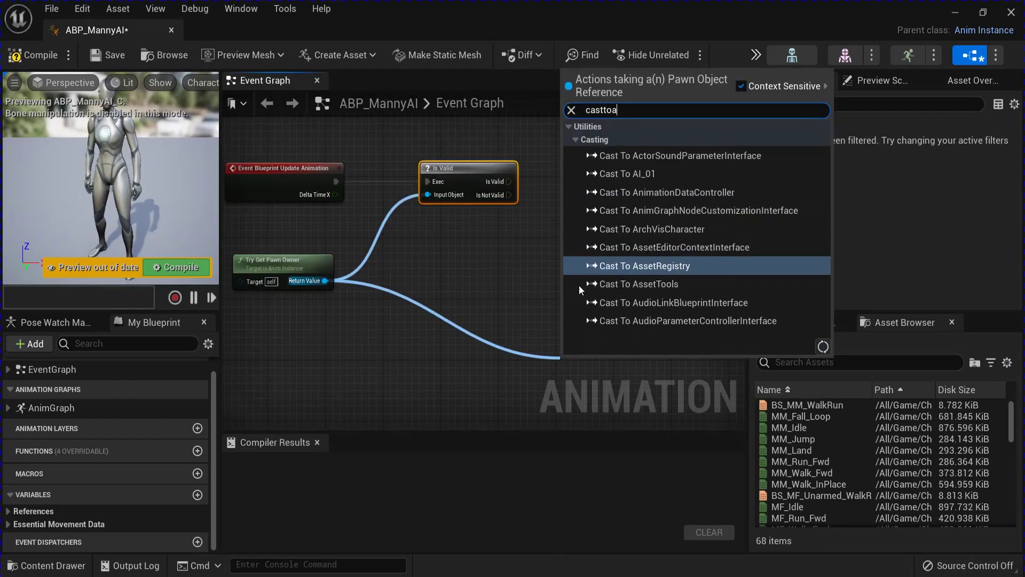
left_click(626, 173)
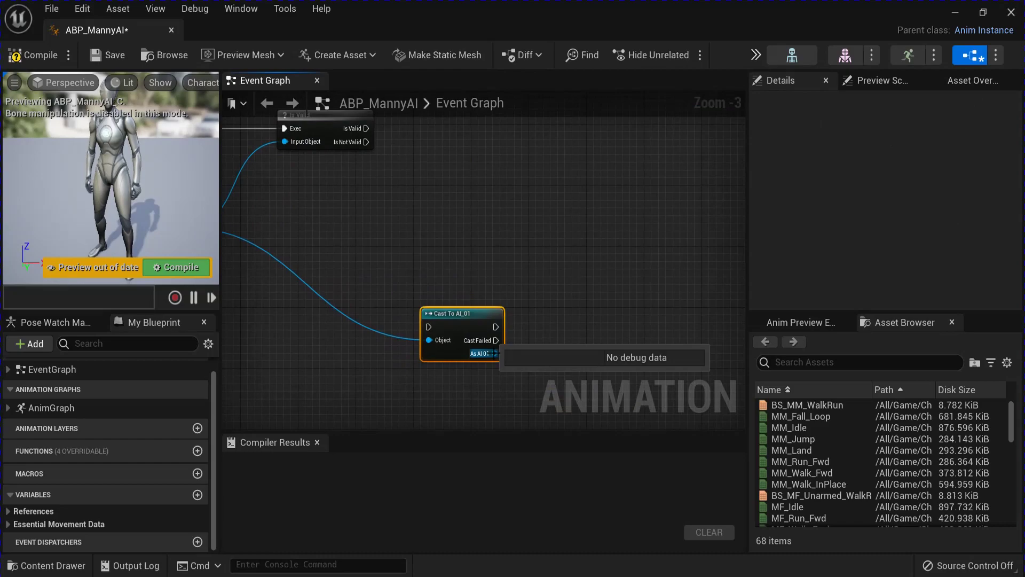
right_click(495, 353)
left_click(531, 380)
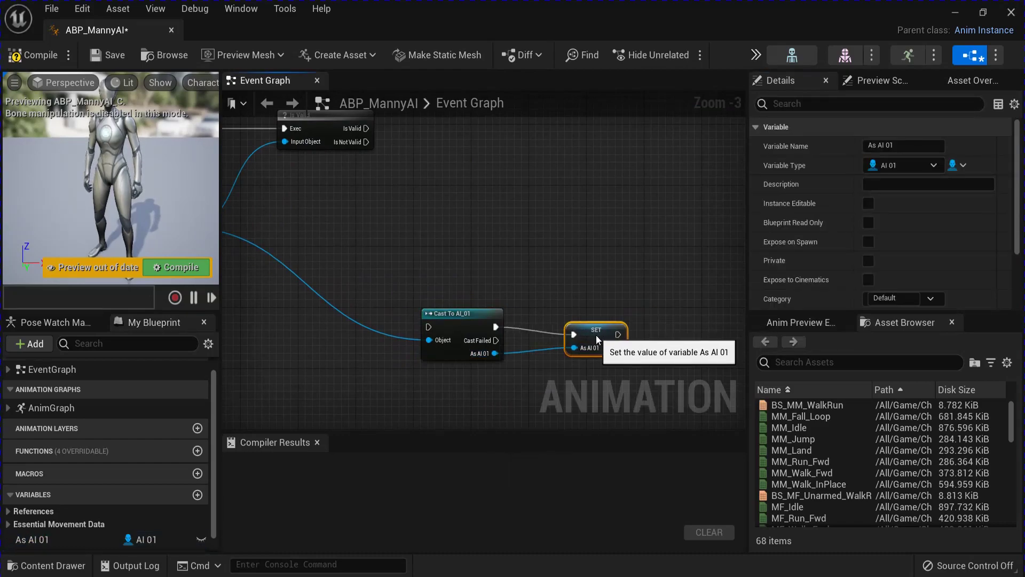
Add a validated get of As AI 01 after the pawn owner's Is Valid check, with Is Not Valid running the AI_01 cast
left_click(497, 258)
right_click_drag(429, 201, 540, 306)
left_click_drag(43, 539, 541, 372)
left_click(551, 255)
right_click(558, 238)
left_click(619, 361)
right_click_drag(540, 372, 556, 299)
Add an Is Player Controlled node from the pawn owner's return value and place it below the Is Valid check
left_click_drag(317, 312, 470, 299)
type("i")
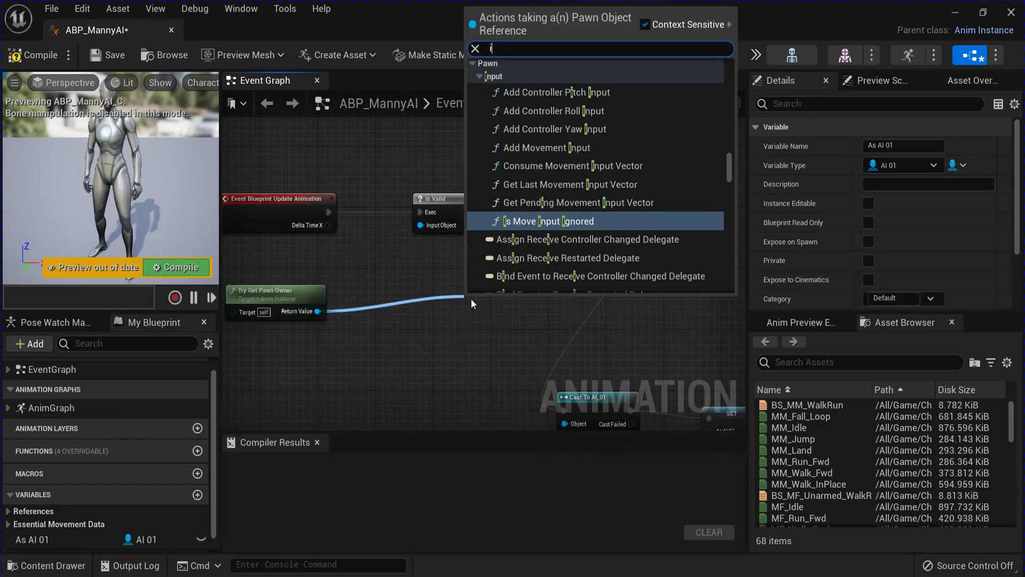
type("spl")
key("Return")
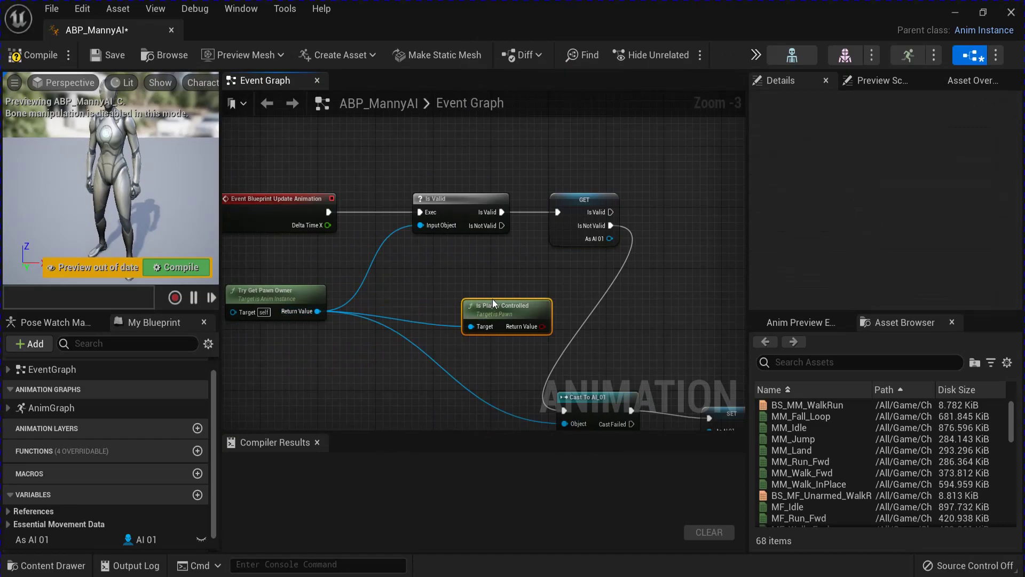
left_click_drag(486, 305, 463, 282)
Add a Branch run from the validated get's Is Valid output, with Is Player Controlled as its condition
right_click_drag(542, 293, 446, 291)
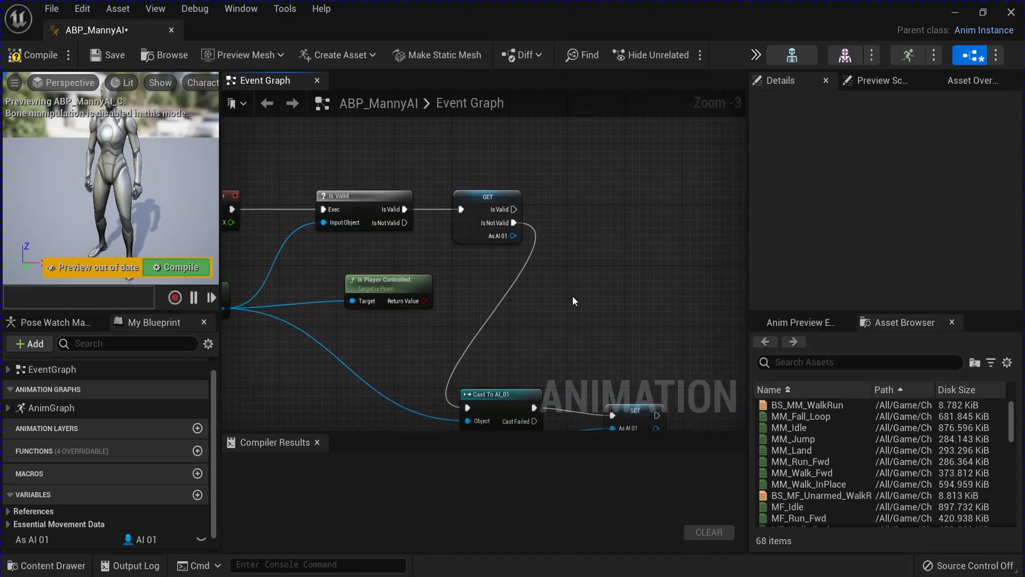
left_click(626, 201)
left_click_drag(514, 209, 424, 300)
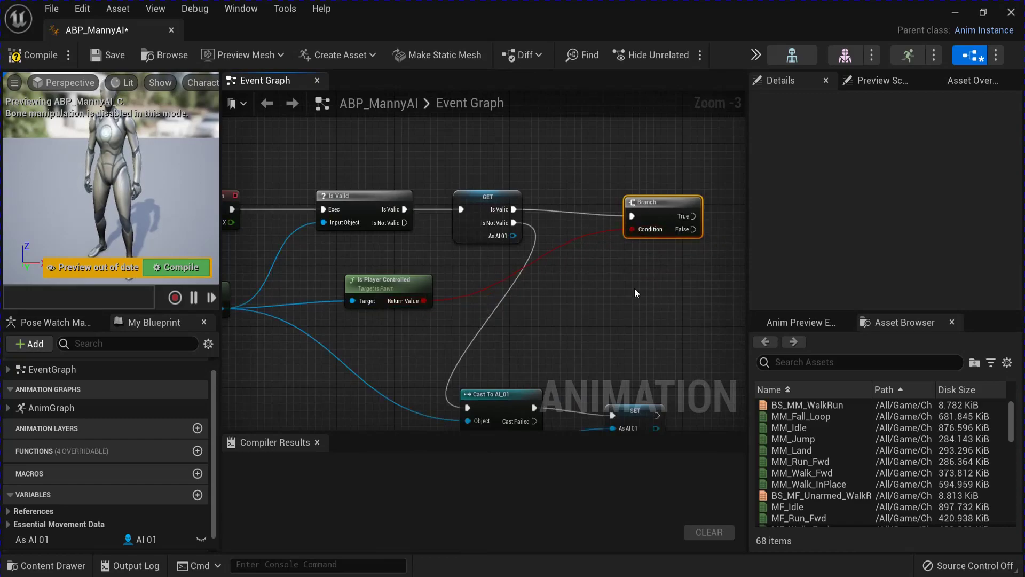
Get the velocity of As AI 01 above the Branch and feed it into a Vector Length node
right_click_drag(628, 293, 673, 395)
left_click_drag(60, 543, 518, 201)
left_click(534, 204)
right_click_drag(572, 197, 347, 291)
left_click_drag(323, 280, 563, 273)
type("getve")
left_click(488, 383)
type("vec")
left_click(608, 343)
Promote the vector length to a variable named Speed, run its Set node from the Branch's False output, and compile
right_click(591, 284)
left_click(620, 311)
type("Speed")
key("Return")
right_click_drag(714, 283, 577, 163)
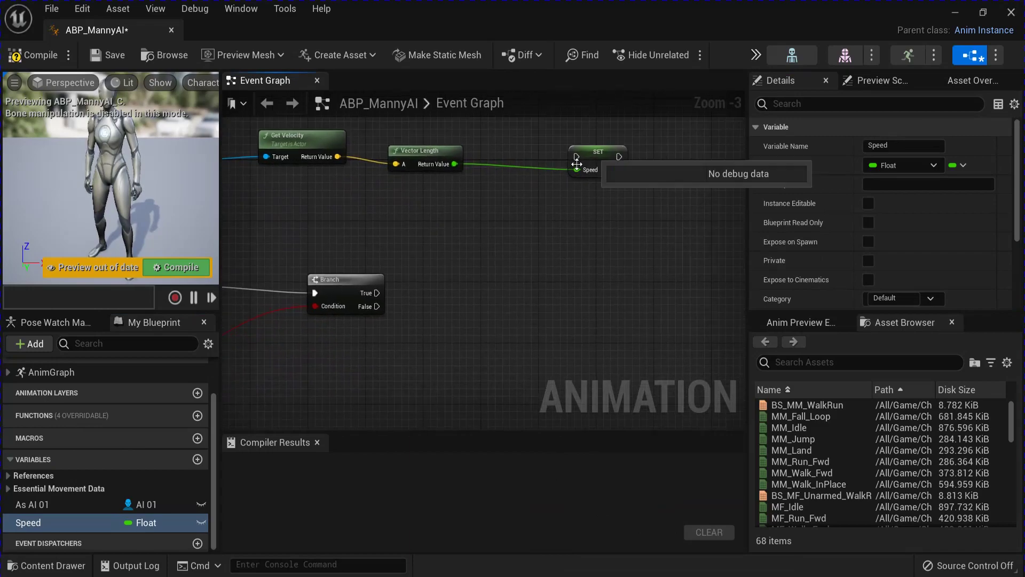
left_click_drag(577, 163, 530, 324)
scroll(626, 253, "down", 3)
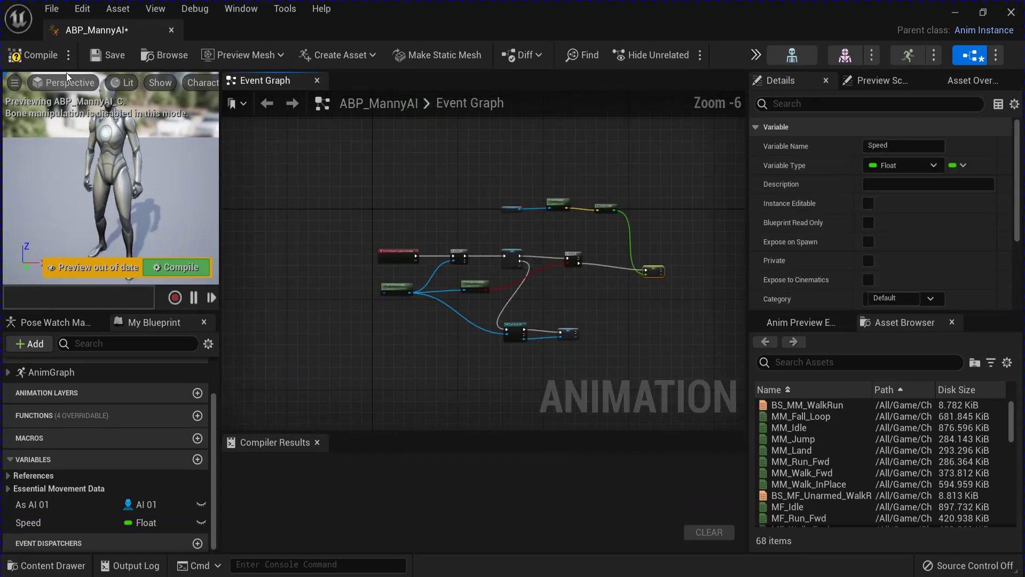
left_click(33, 55)
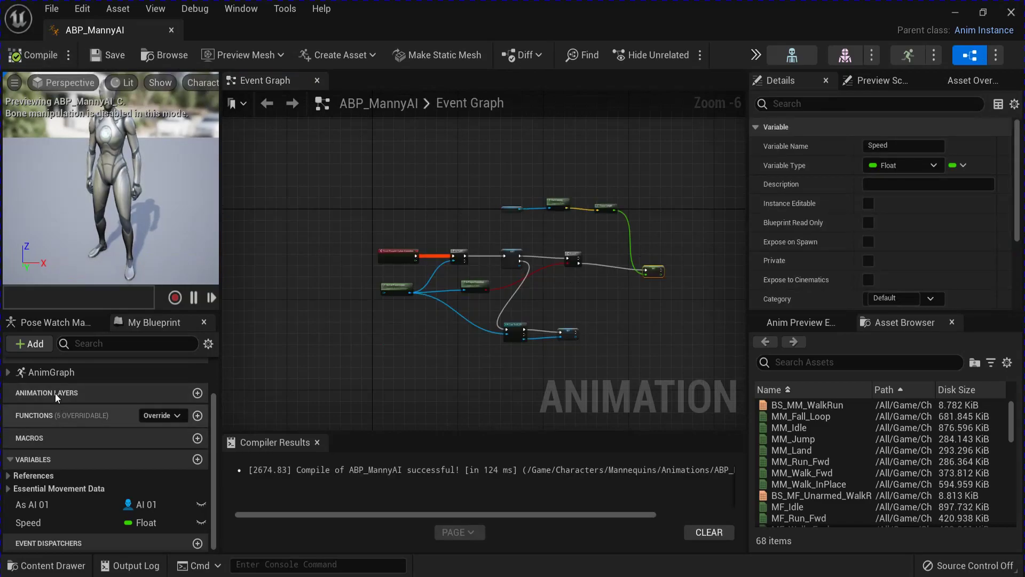
In the AnimGraph, delete the Control Rig, NOT and Is Falling nodes and connect Slot 'DefaultSlot' directly to the Output Pose
double_click(53, 373)
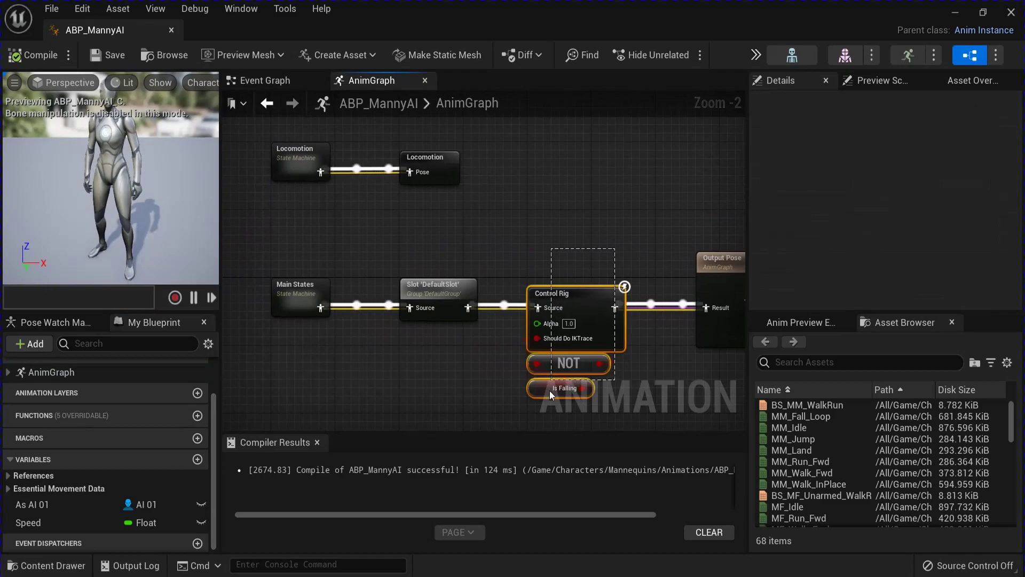
left_click_drag(548, 393, 548, 398)
key("Delete")
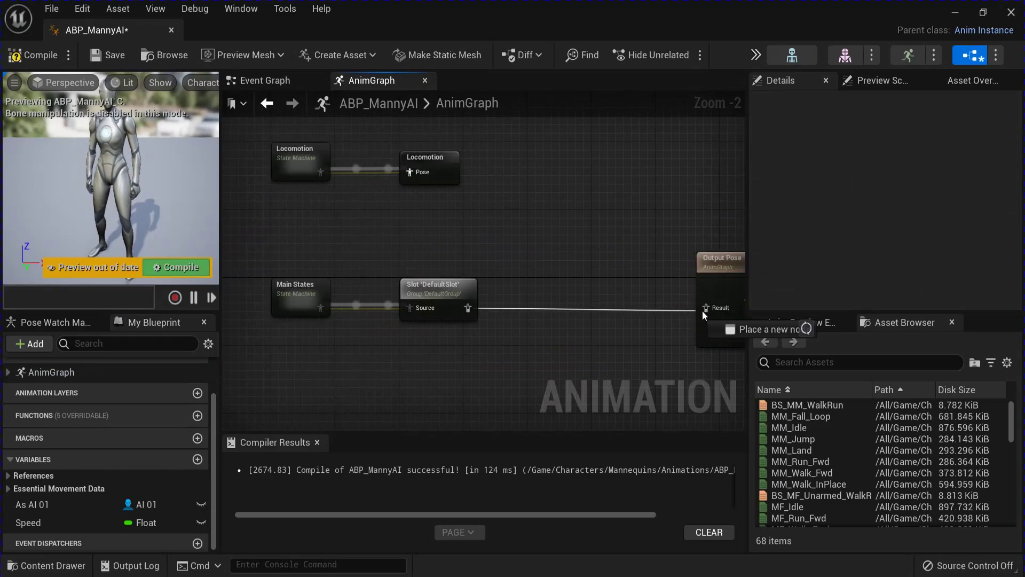
left_click_drag(704, 310, 707, 310)
right_click_drag(336, 250, 440, 261)
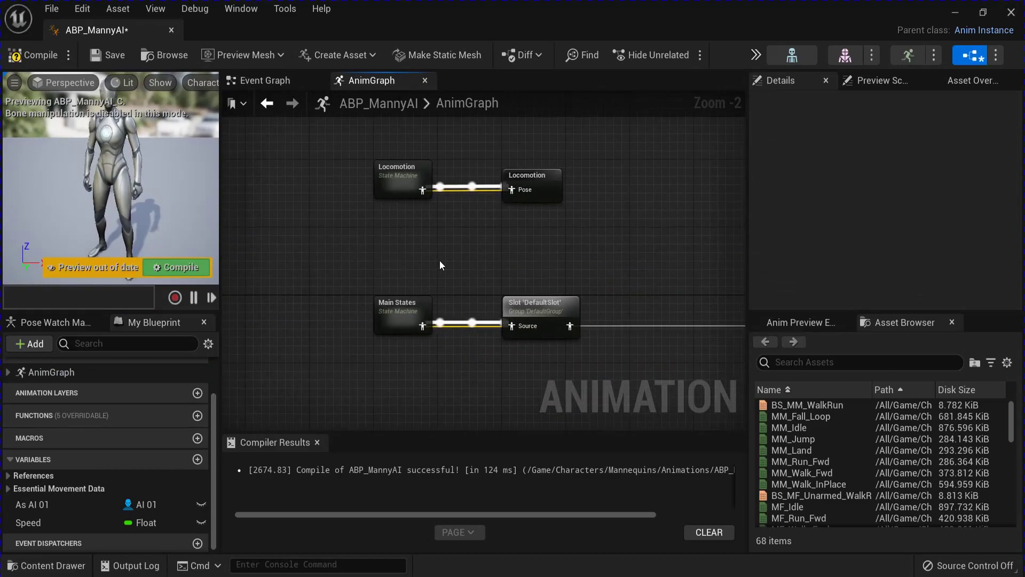
In the Locomotion state machine's Walk / Run state, replace Ground Speed with the Speed variable as the BS_MM_WalkRun input
double_click(398, 183)
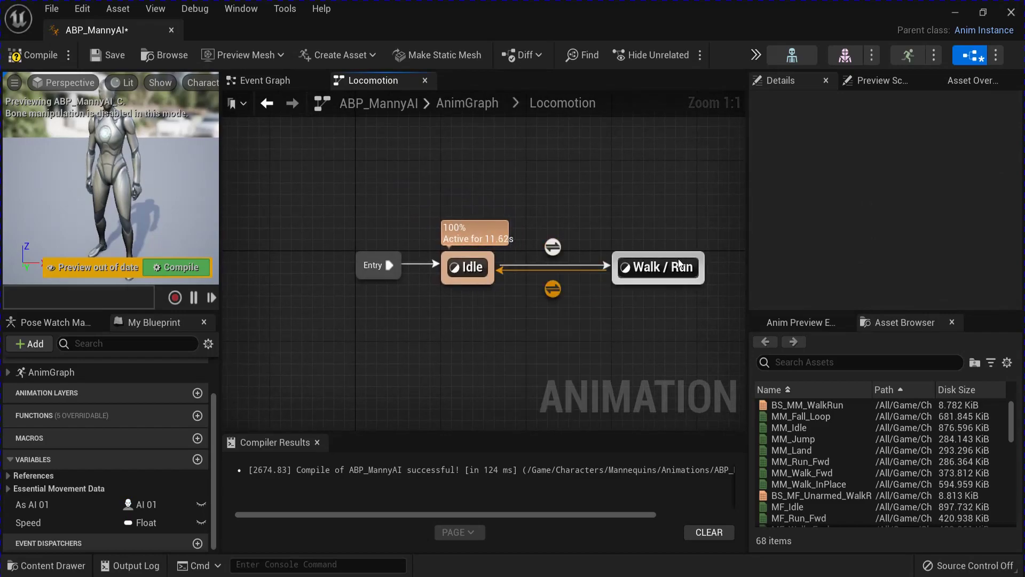
double_click(674, 267)
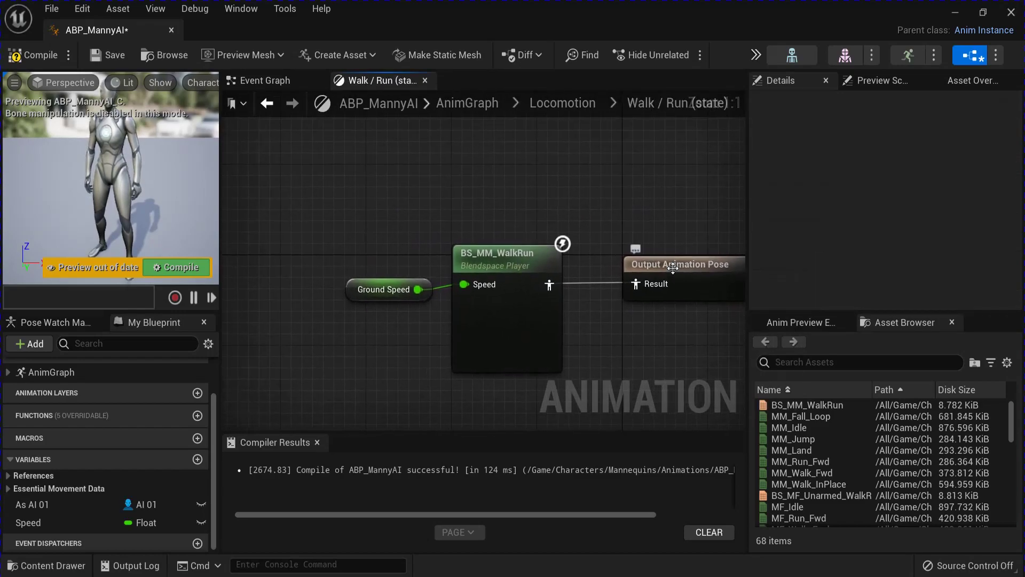
left_click(351, 290)
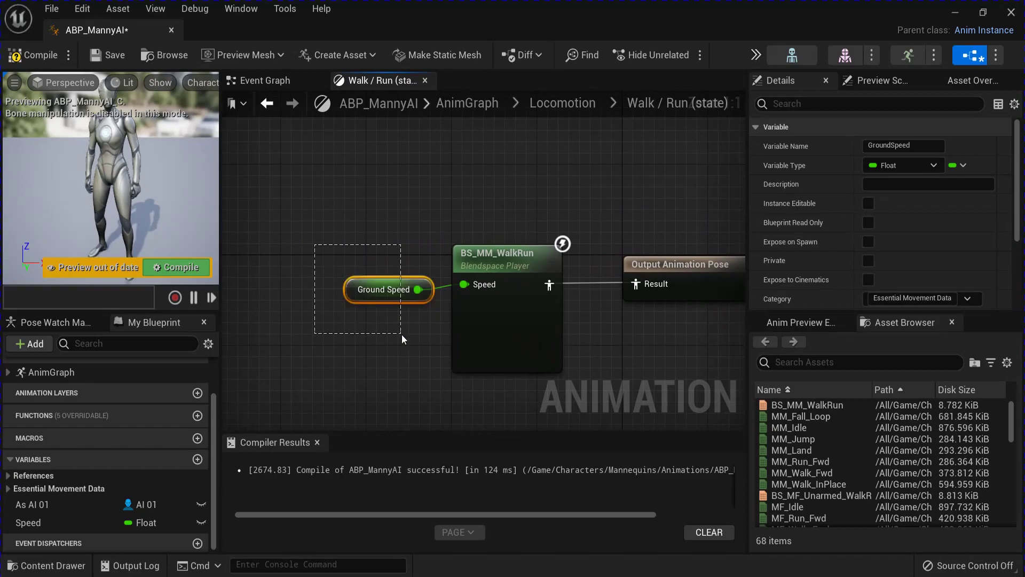
key("Delete")
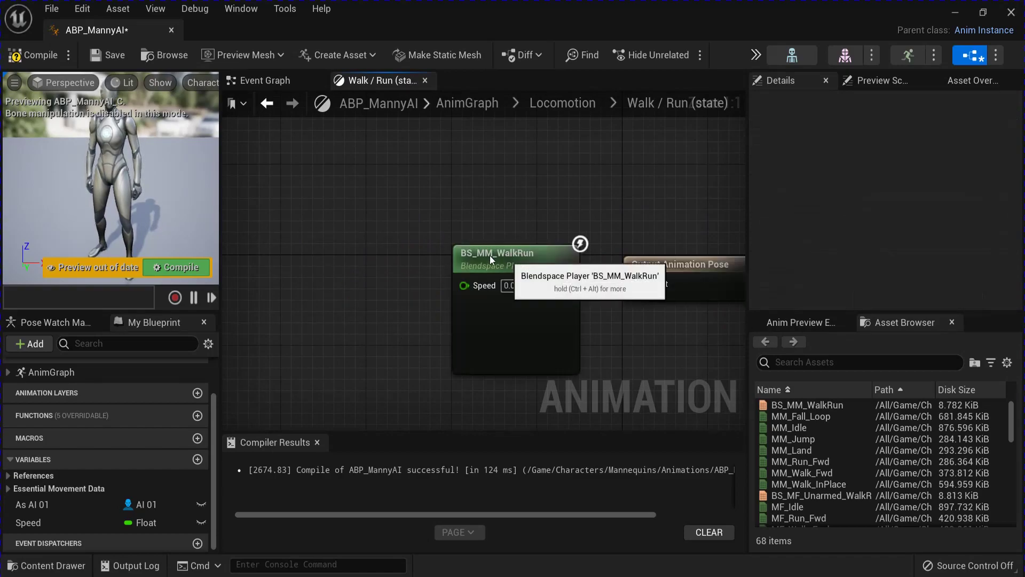
left_click_drag(485, 255, 452, 244)
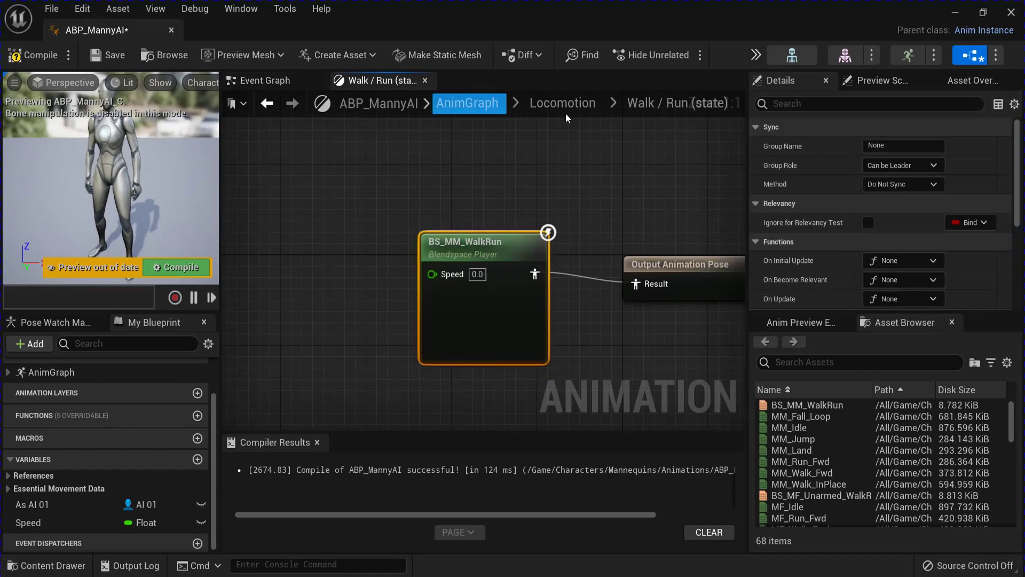
left_click_drag(27, 522, 430, 275)
Open the Idle to Walk / Run transition rule, delete its existing condition and add a getter for Speed
left_click(572, 101)
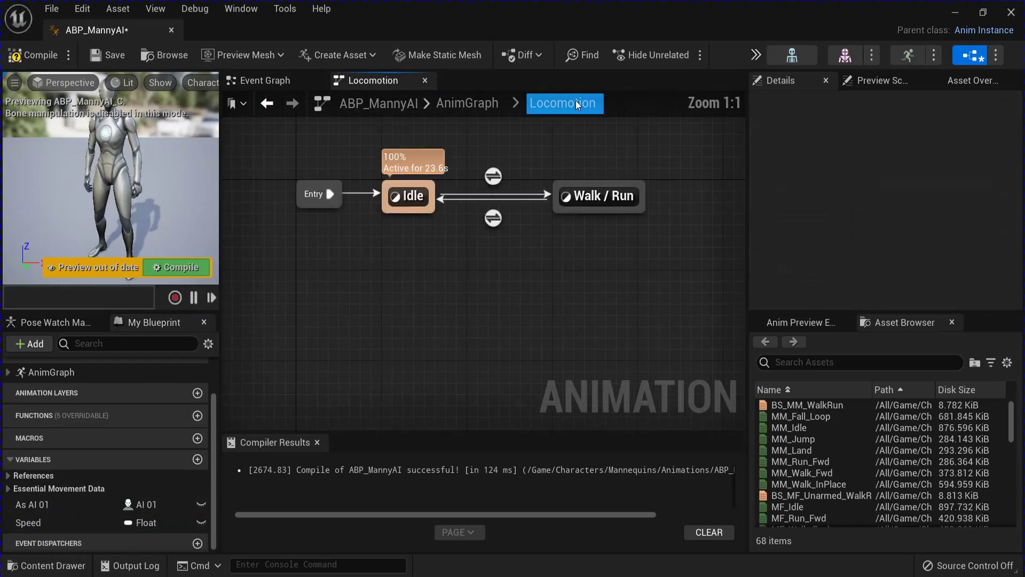
double_click(547, 258)
left_click(466, 280)
key("Delete")
left_click_drag(32, 522, 285, 224)
left_click(311, 236)
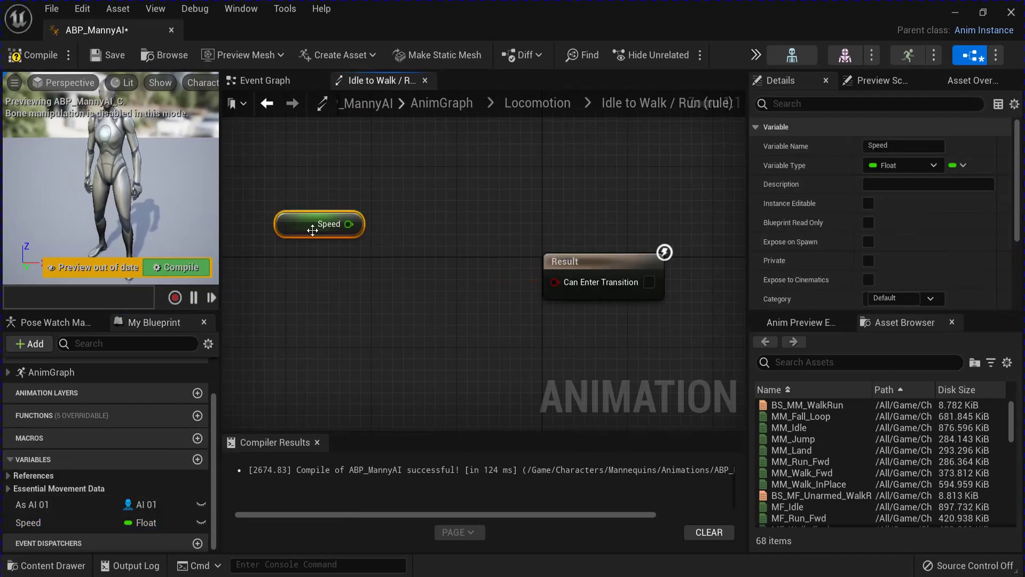
Compare Speed with a Greater node set to 10 and connect the result to Can Enter Transition
left_click_drag(350, 225, 392, 262)
type(">")
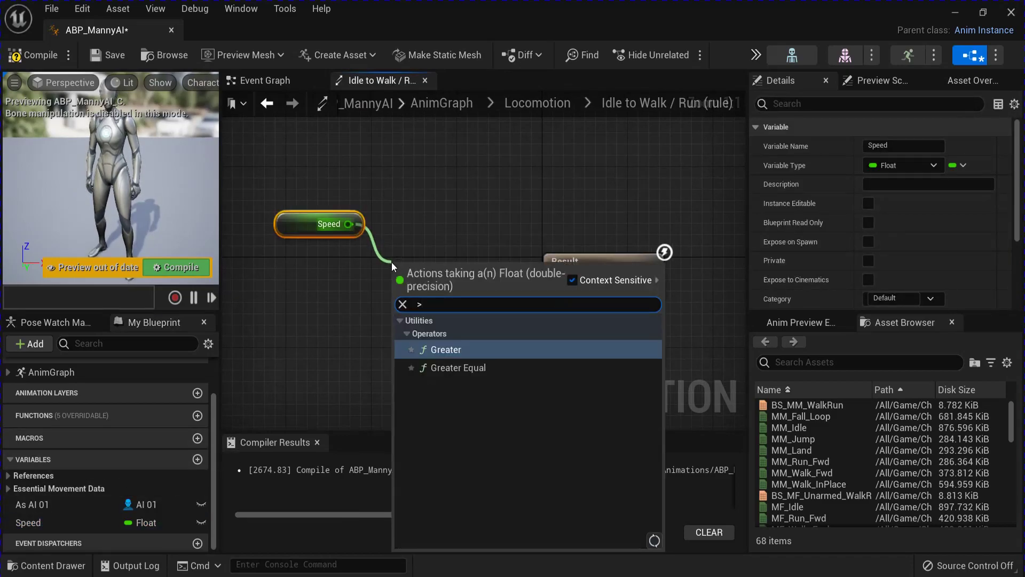
key("Return")
type("10")
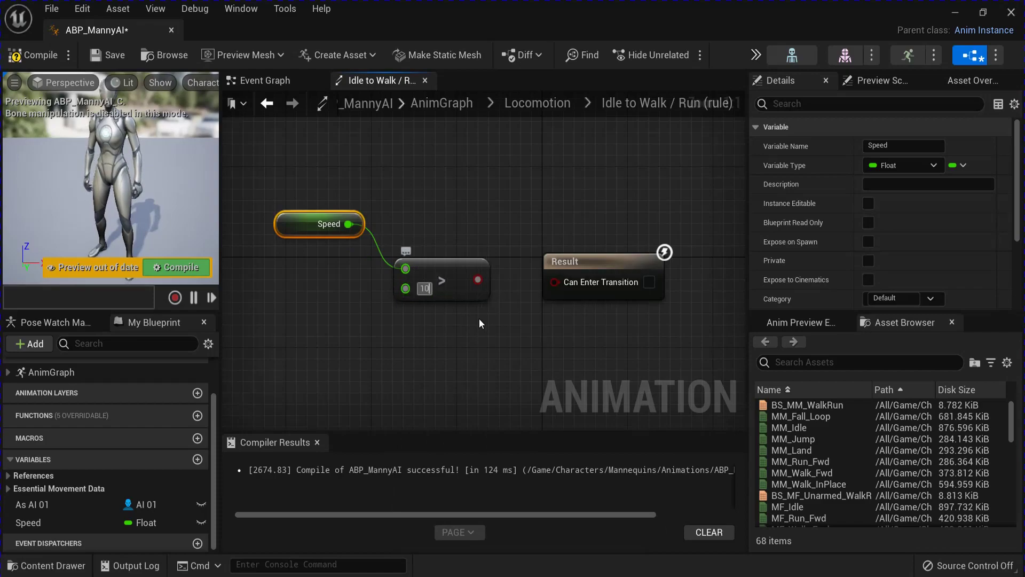
left_click(482, 319)
left_click_drag(483, 279, 565, 282)
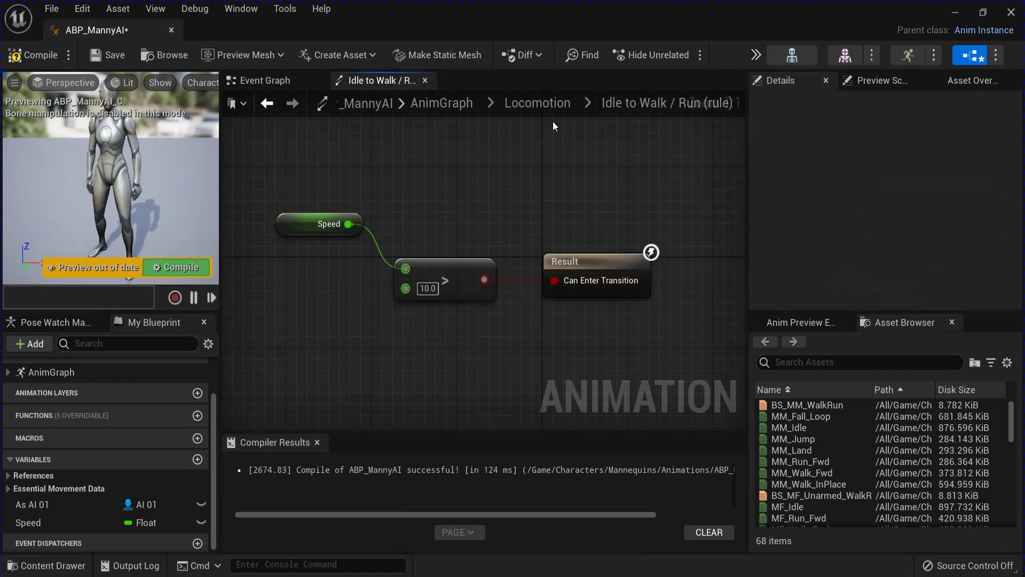
In the Walk / Run to Idle transition rule, delete the Should Move and NOT nodes and add a getter for Speed
left_click(552, 105)
double_click(552, 292)
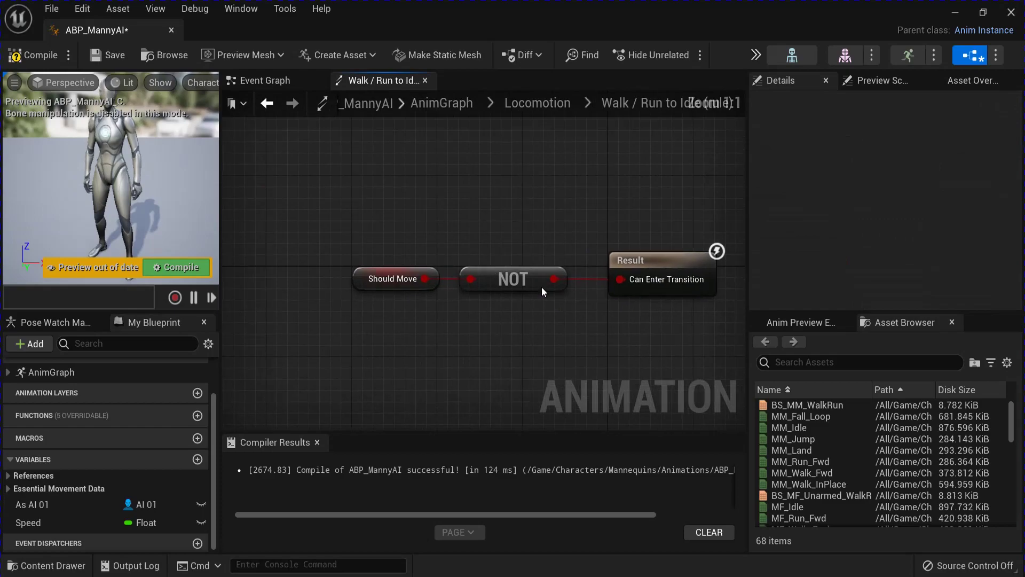
left_click_drag(549, 245, 395, 326)
key("Delete")
left_click_drag(36, 522, 293, 263)
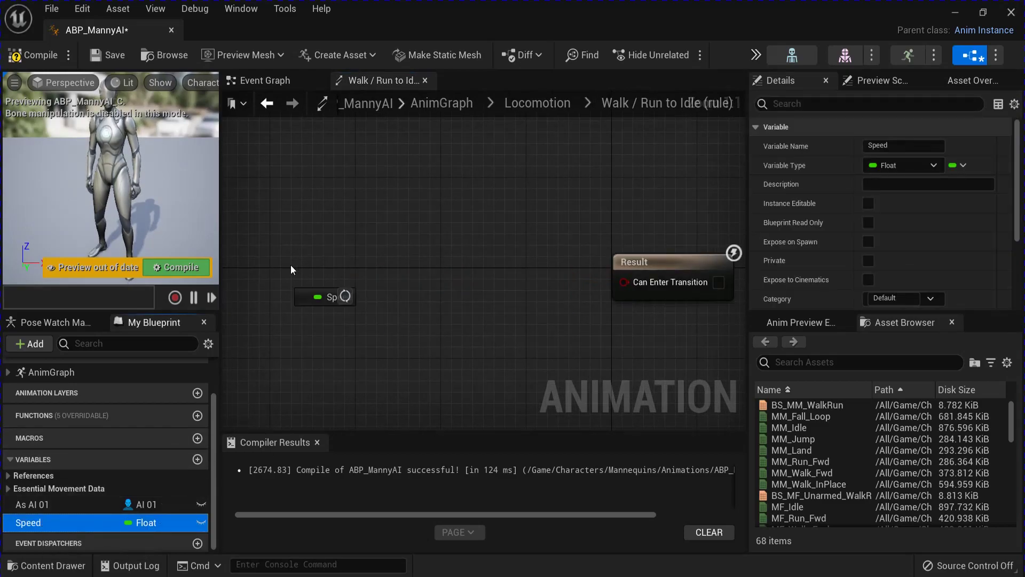
left_click(331, 260)
Compare Speed with a Less node and connect its result to the Walk / Run to Idle rule's Can Enter Transition
left_click_drag(376, 249, 421, 298)
type("<")
left_click(470, 95)
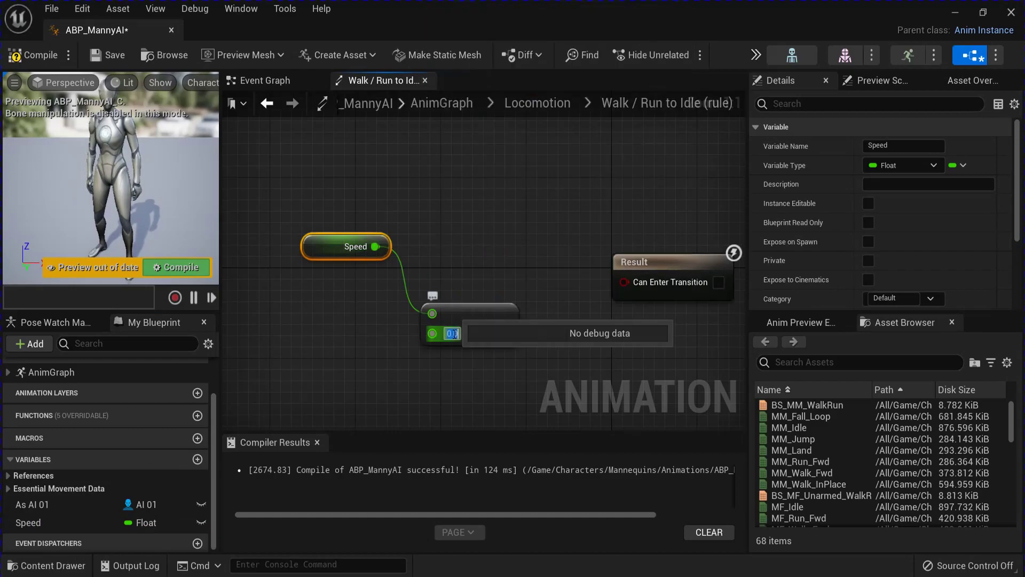
left_click_drag(511, 324, 624, 282)
Return to the Locomotion state machine, then compile and save ABP_MannyAI
left_click(530, 102)
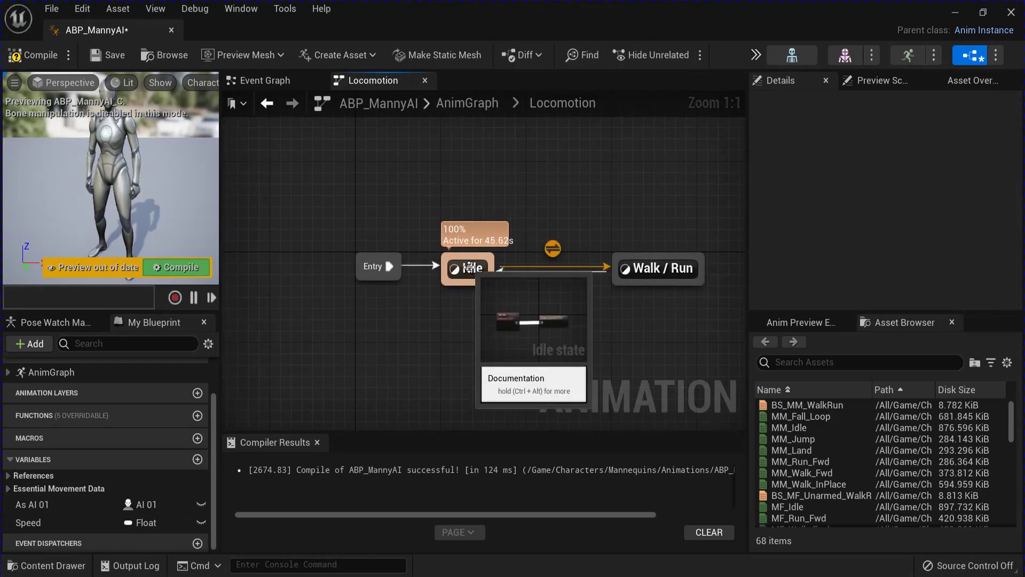
left_click_drag(469, 268, 468, 268)
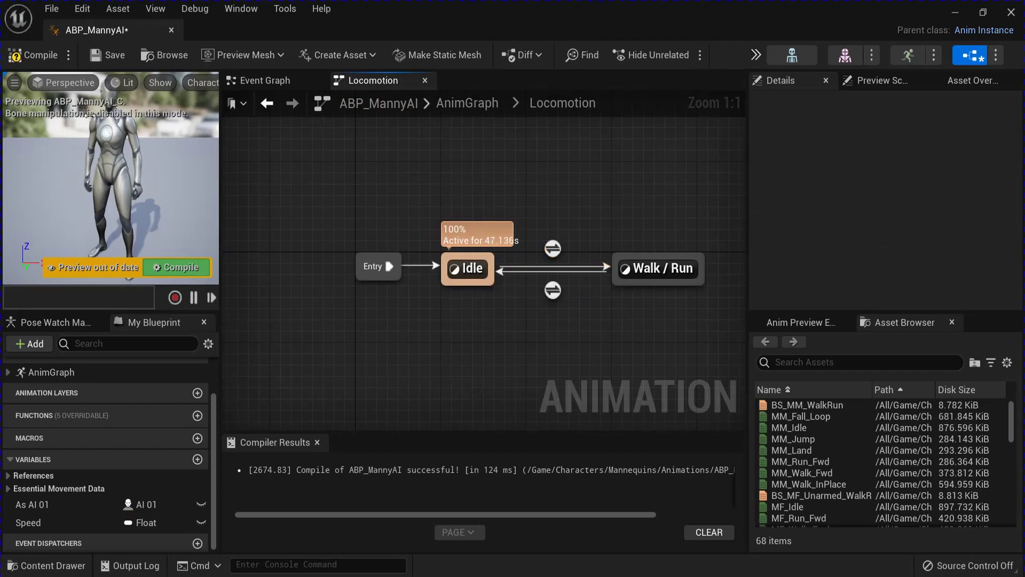
left_click(16, 55)
left_click(106, 55)
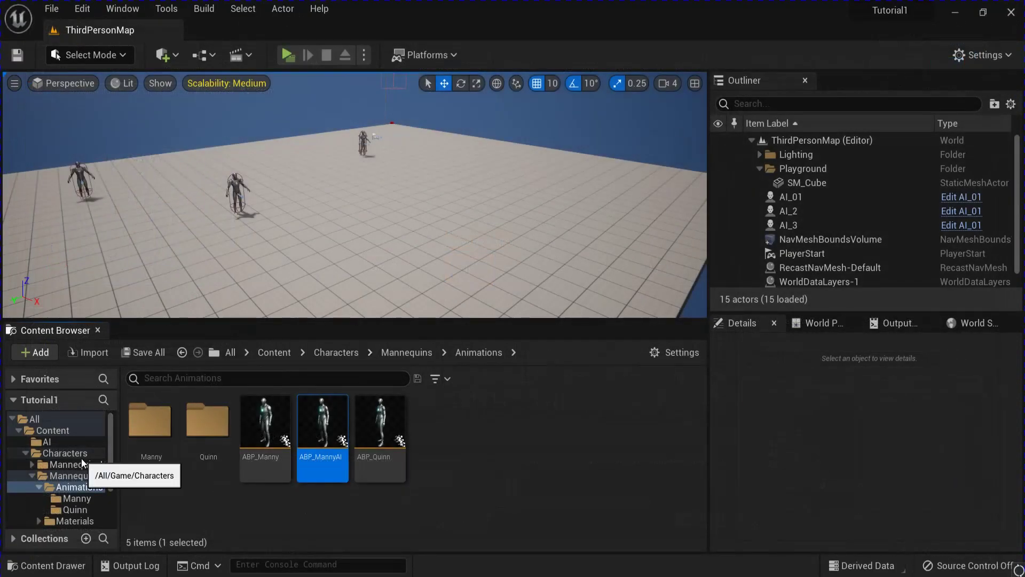
Open AI_01 from the AI folder, set its mesh's Anim Class to ABP_MannyAI, and compile and close the blueprint
left_click(80, 457)
left_click(48, 442)
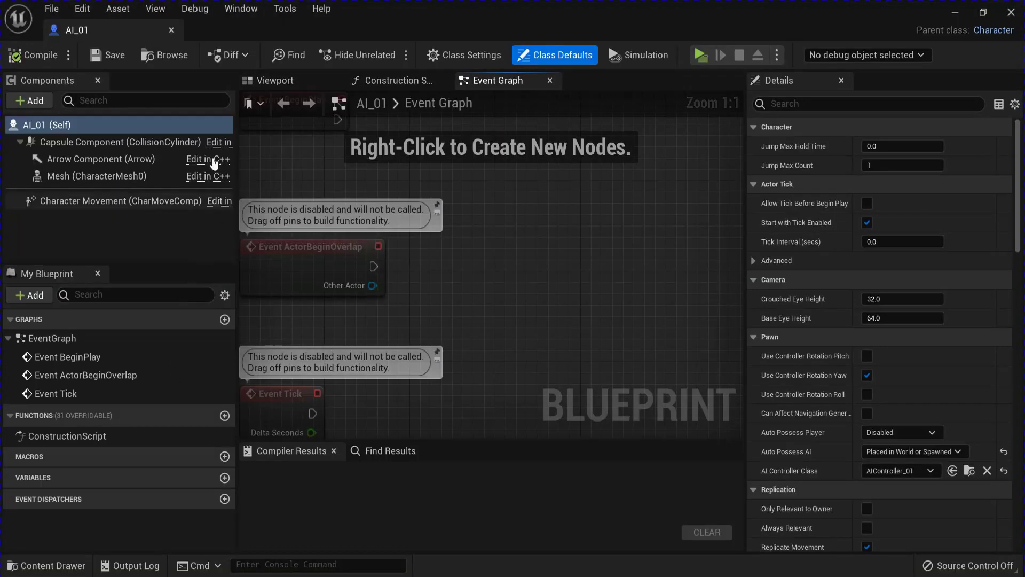
left_click(274, 80)
left_click(103, 178)
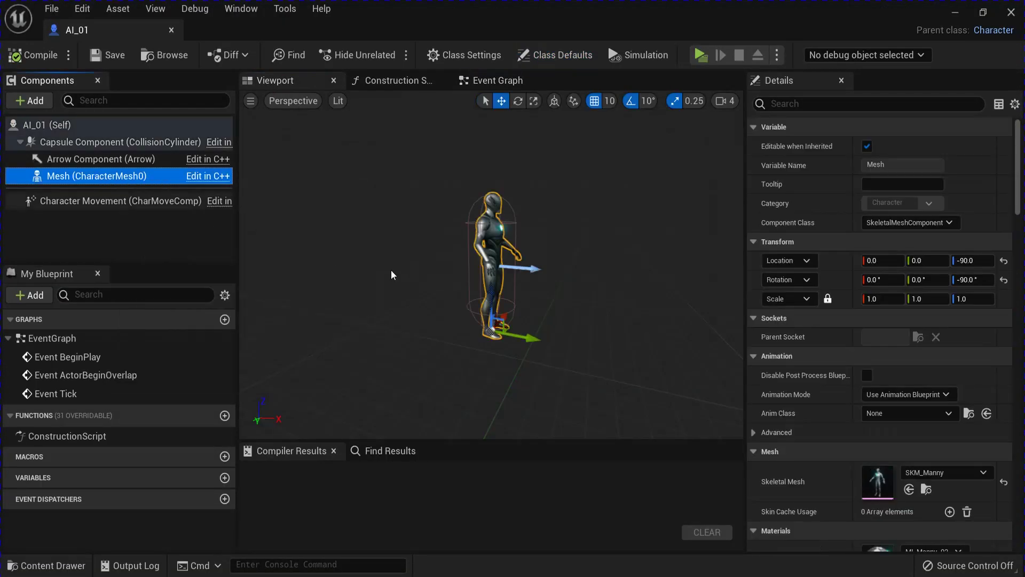
left_click(882, 415)
left_click(891, 112)
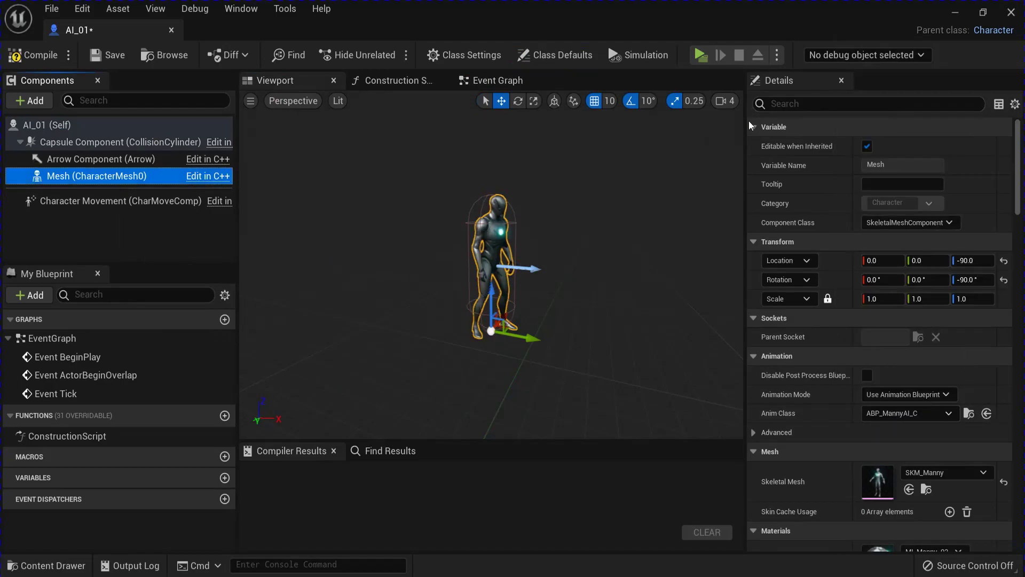
left_click(13, 56)
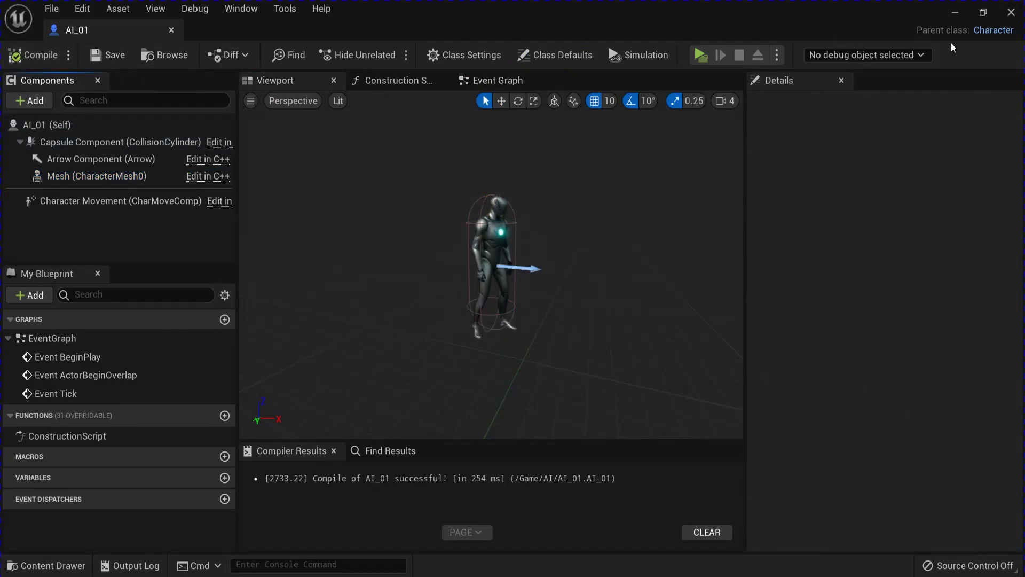
left_click(1011, 14)
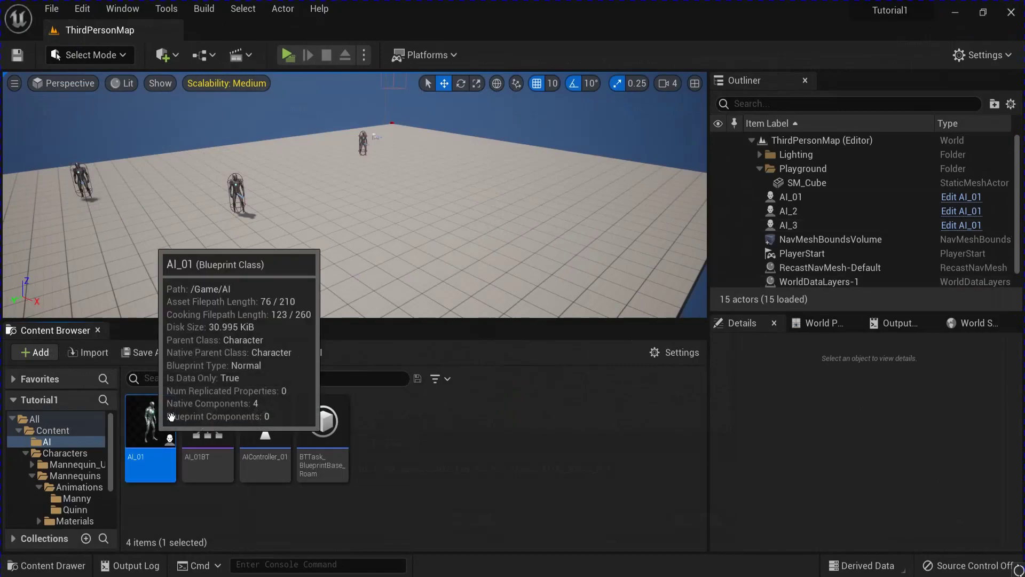
Place four more AI_01 characters at different spots on the floor of the level
left_click_drag(150, 425, 527, 181)
left_click_drag(111, 307, 80, 267)
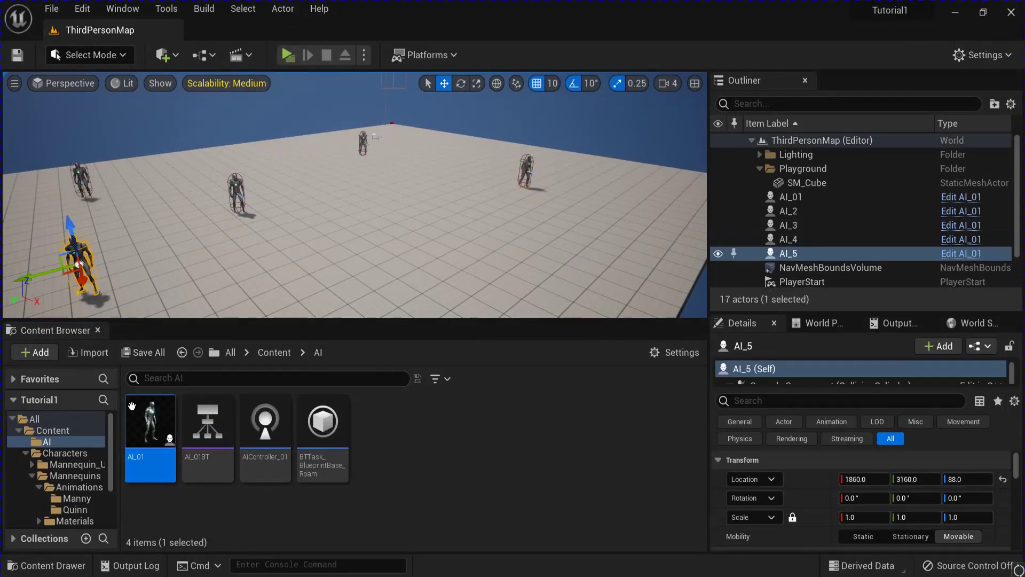
left_click_drag(150, 424, 373, 202)
left_click_drag(154, 427, 439, 288)
Play the level and walk the player around to examine how the AI characters roam and animate
left_click(288, 55)
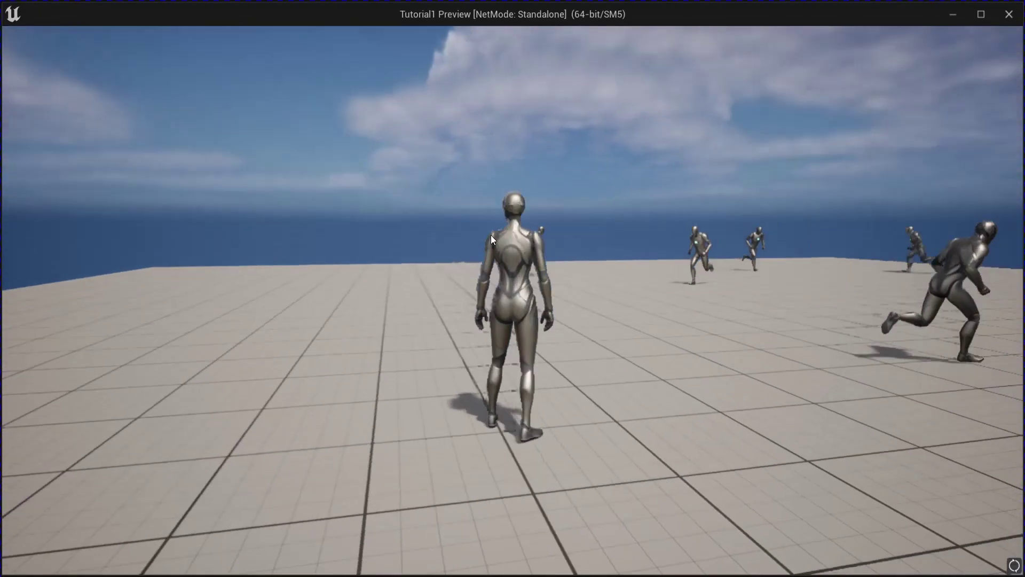
key("w")
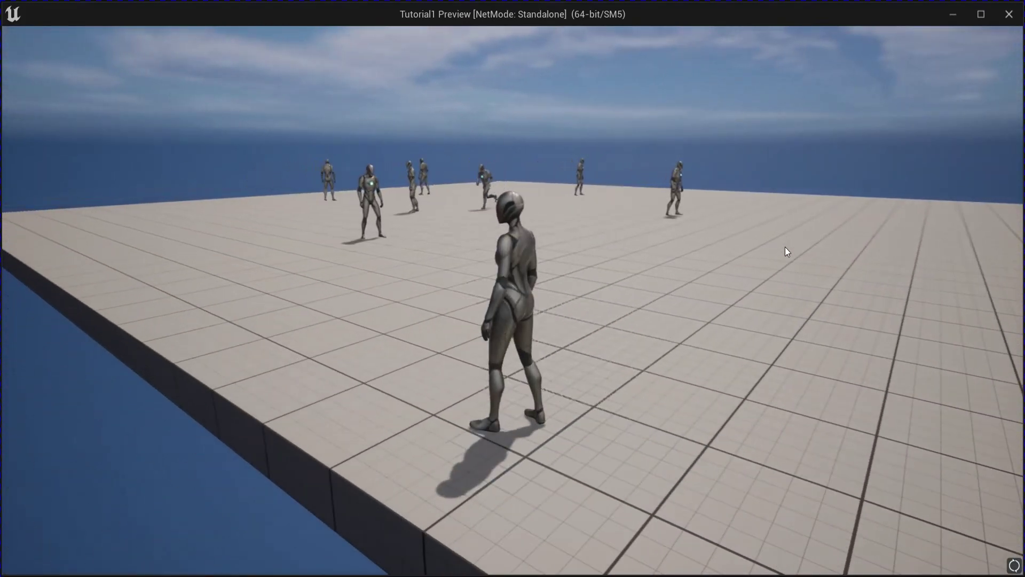
key("s")
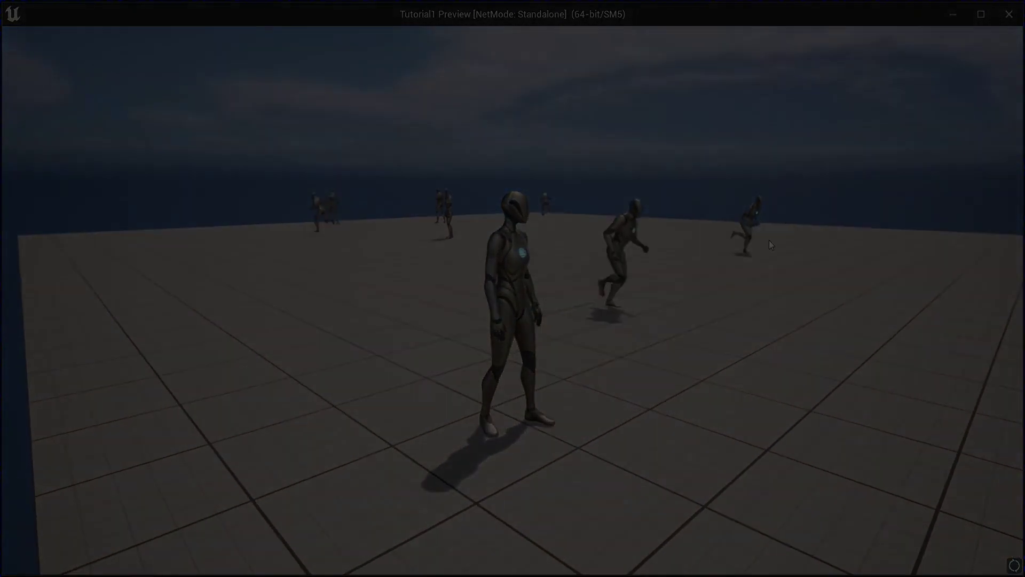